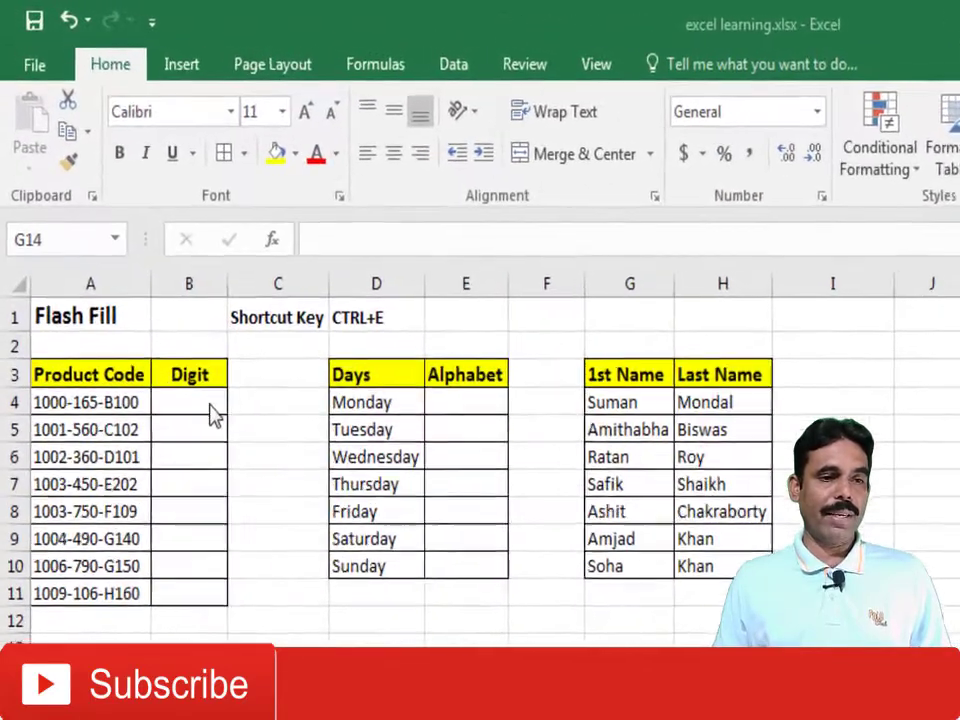
Step: Enter 1000 as the first Digit value, trial a Flash Fill of the column, then undo it
left_click(200, 406)
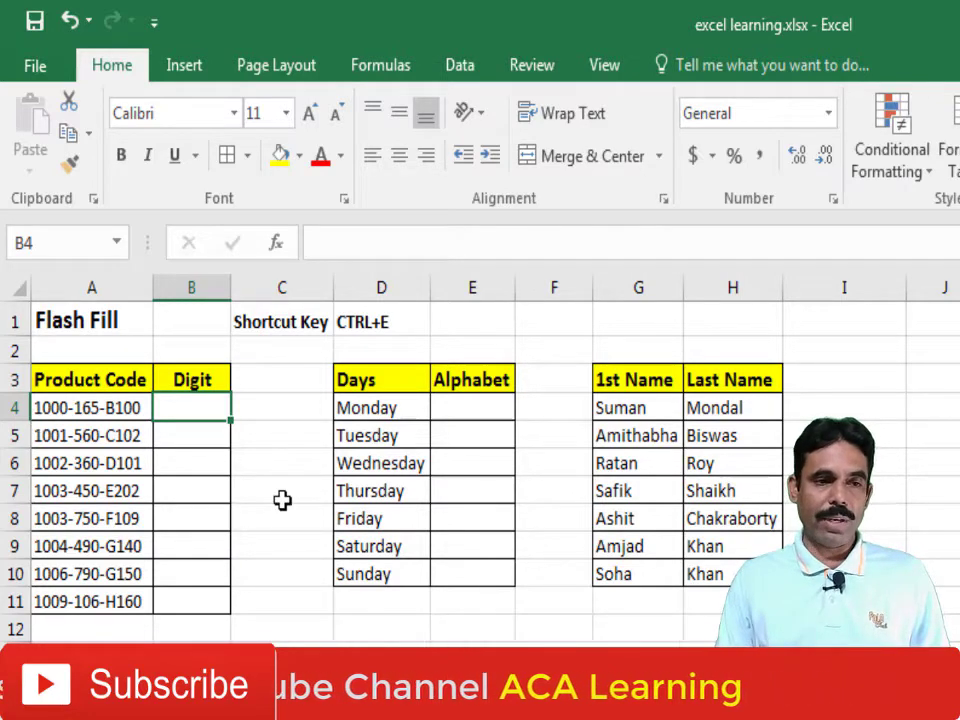
type("1000")
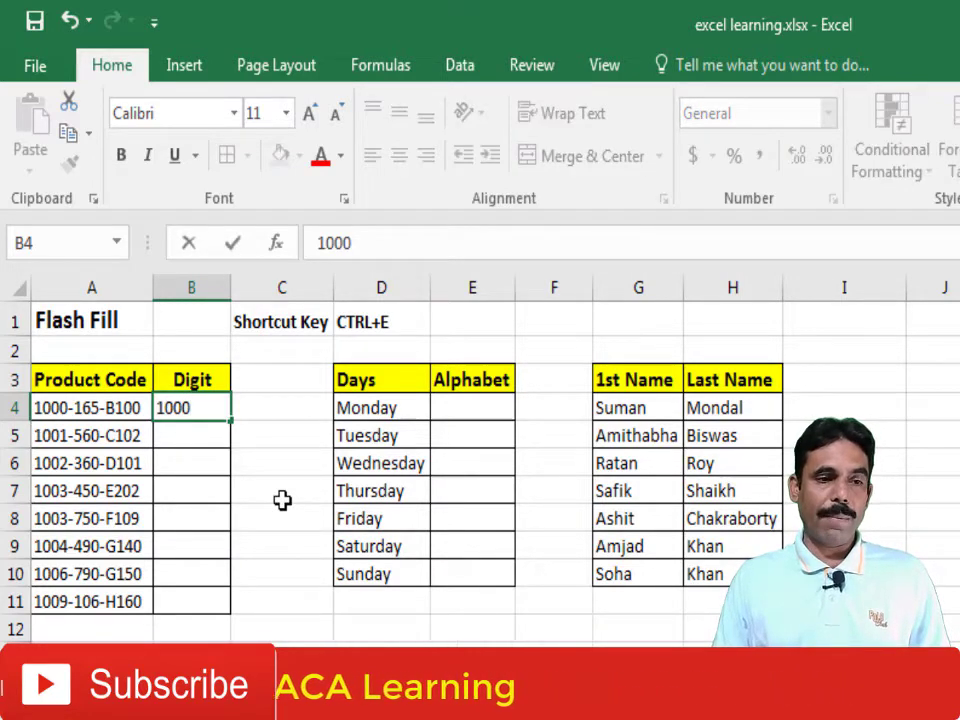
key("Return")
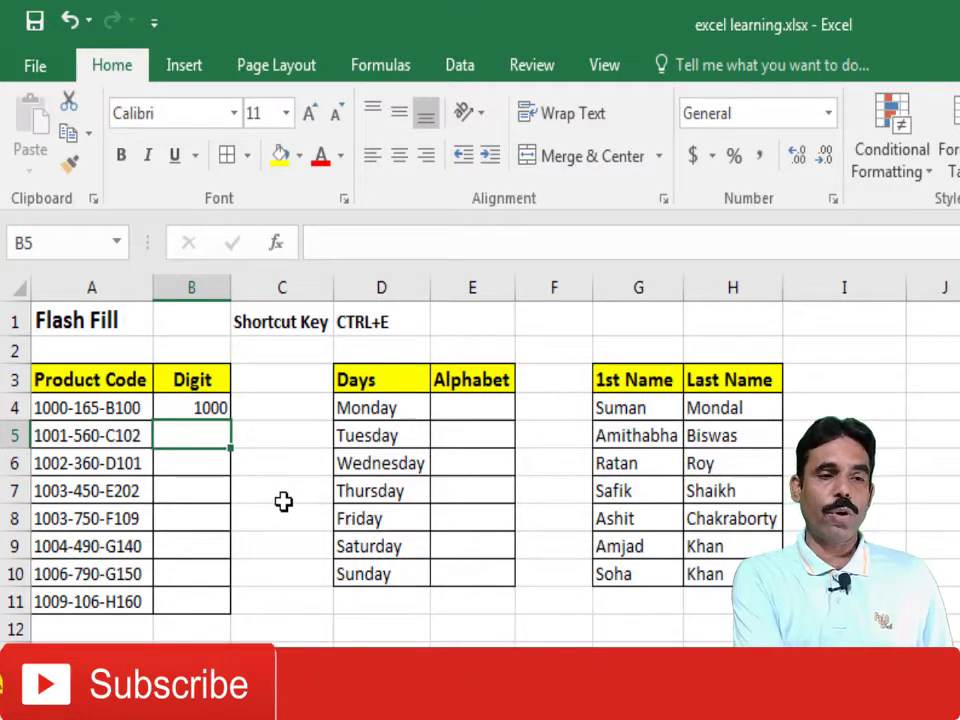
key("ctrl+e")
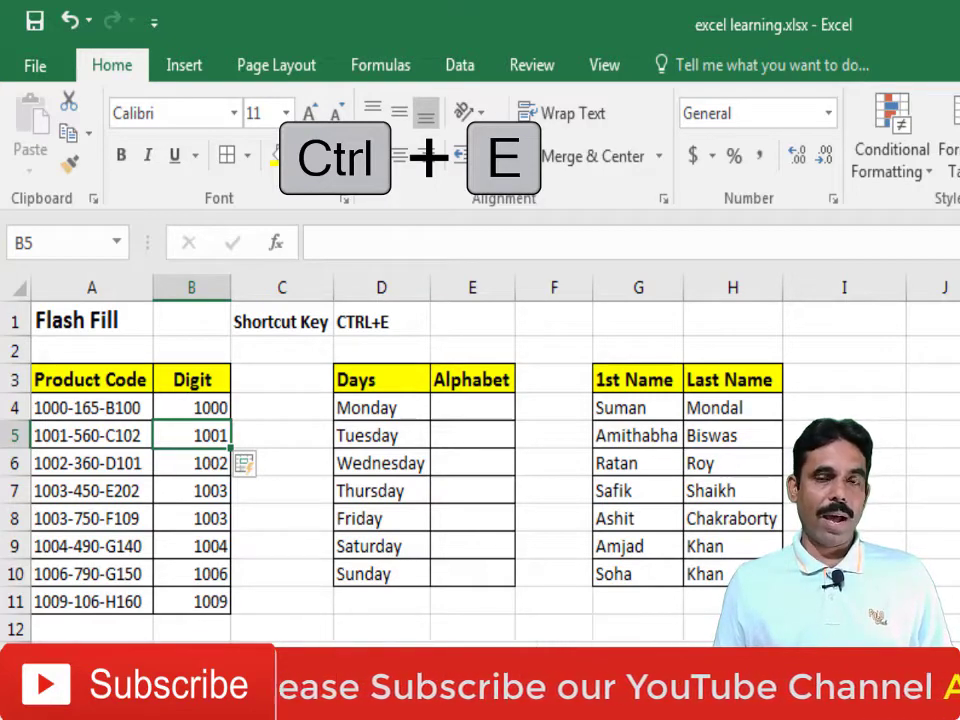
key("ctrl+z")
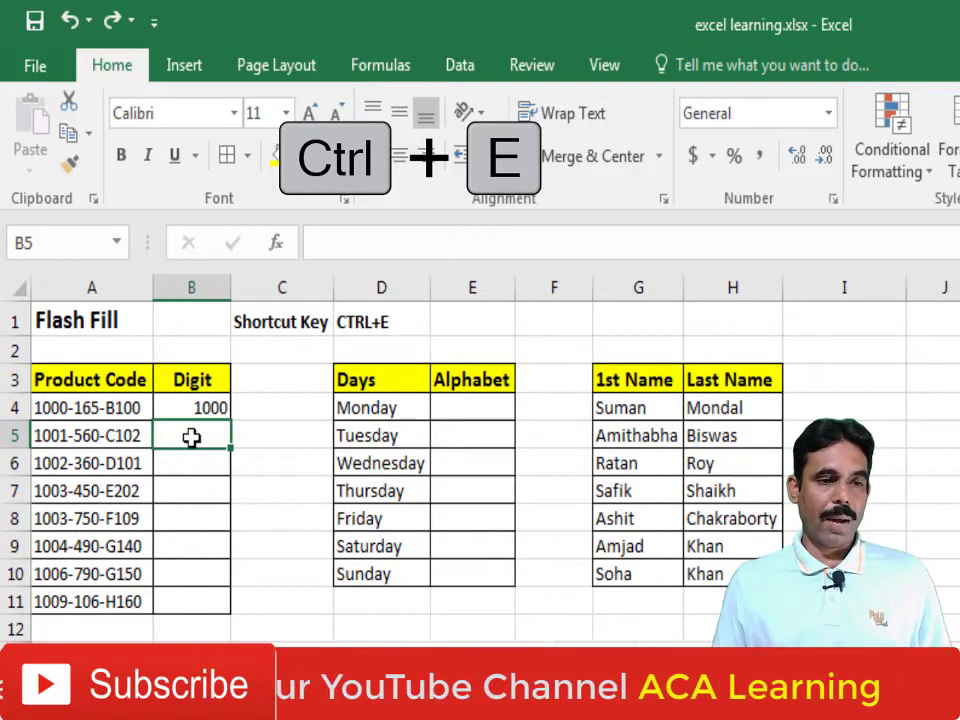
Step: Replace the first Digit entry with 165, trial a Flash Fill, then undo the filled rows
left_click(195, 409)
key("Delete")
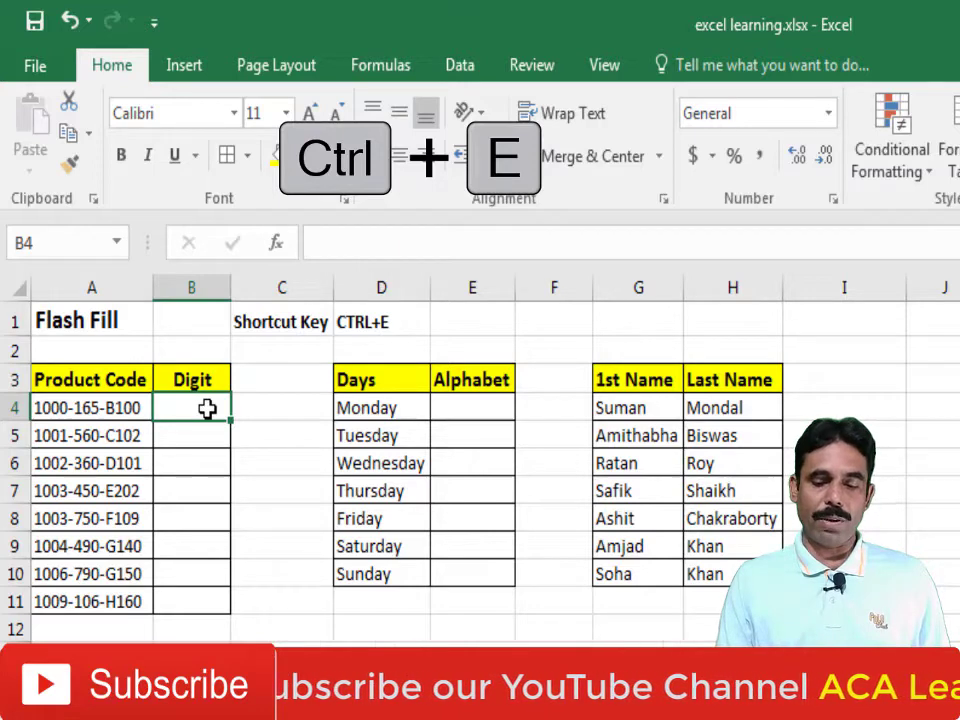
type("165")
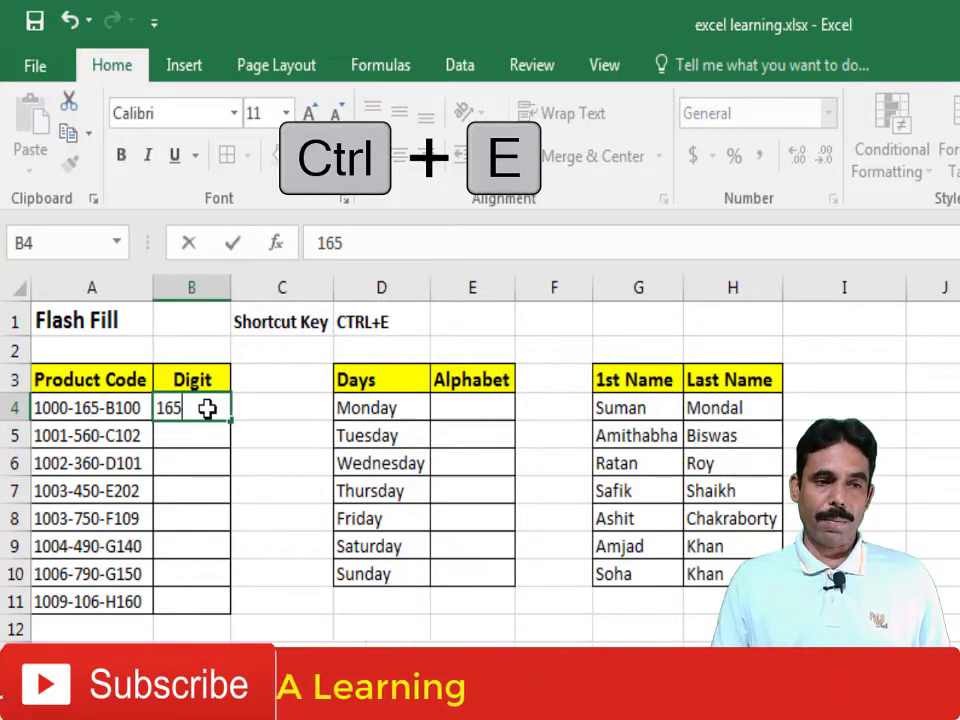
key("Return")
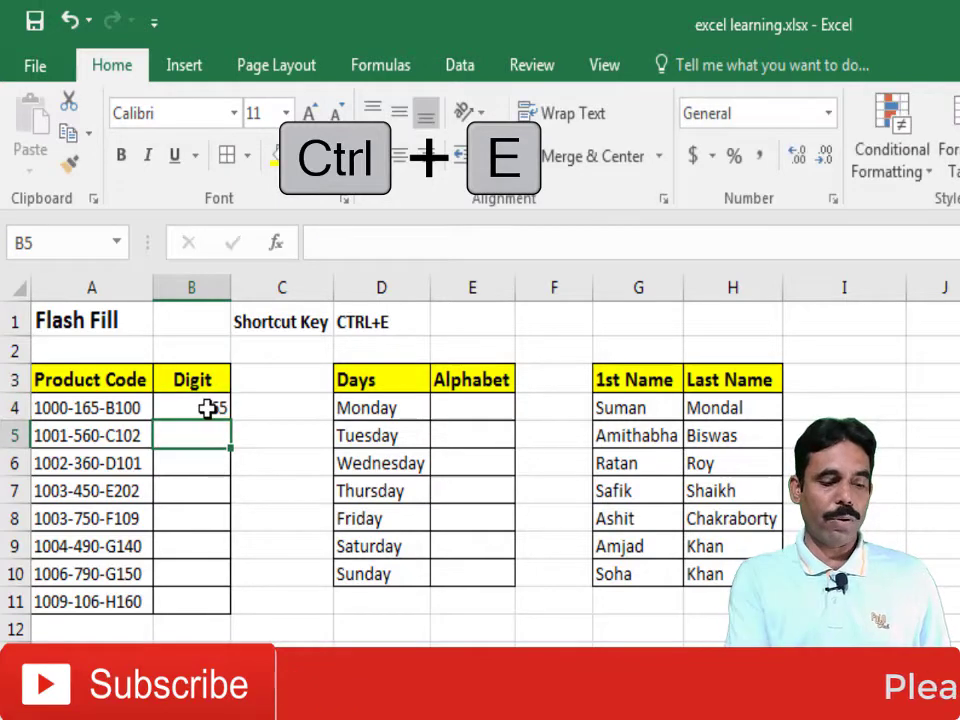
key("ctrl+e")
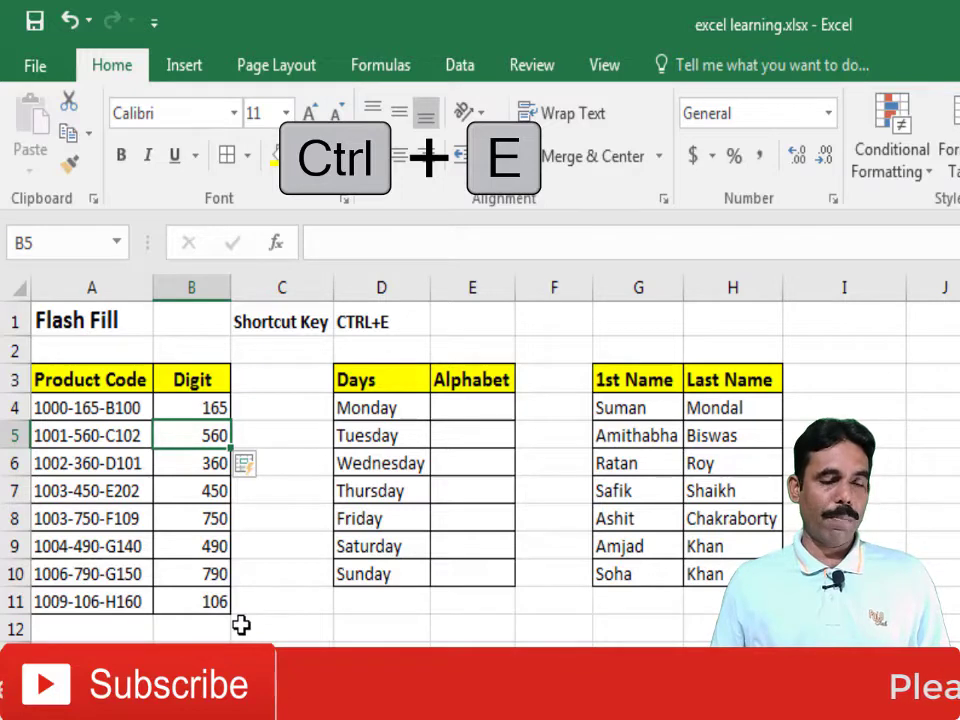
key("ctrl+z")
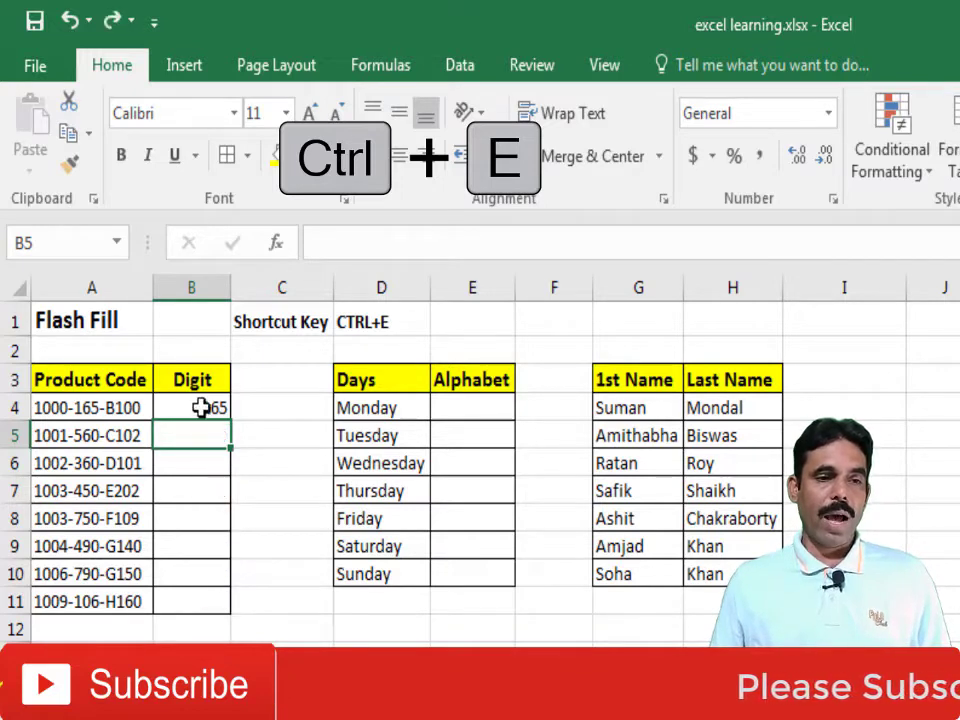
Step: Replace the first Digit entry with B100 and Flash Fill the column down to H160
left_click(201, 406)
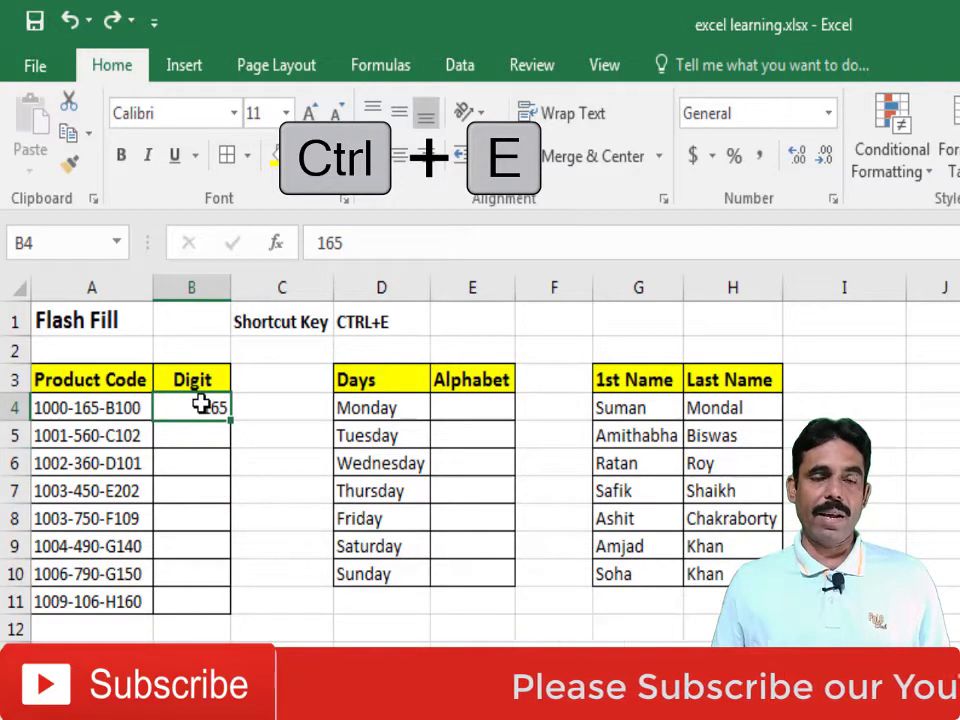
key("Delete")
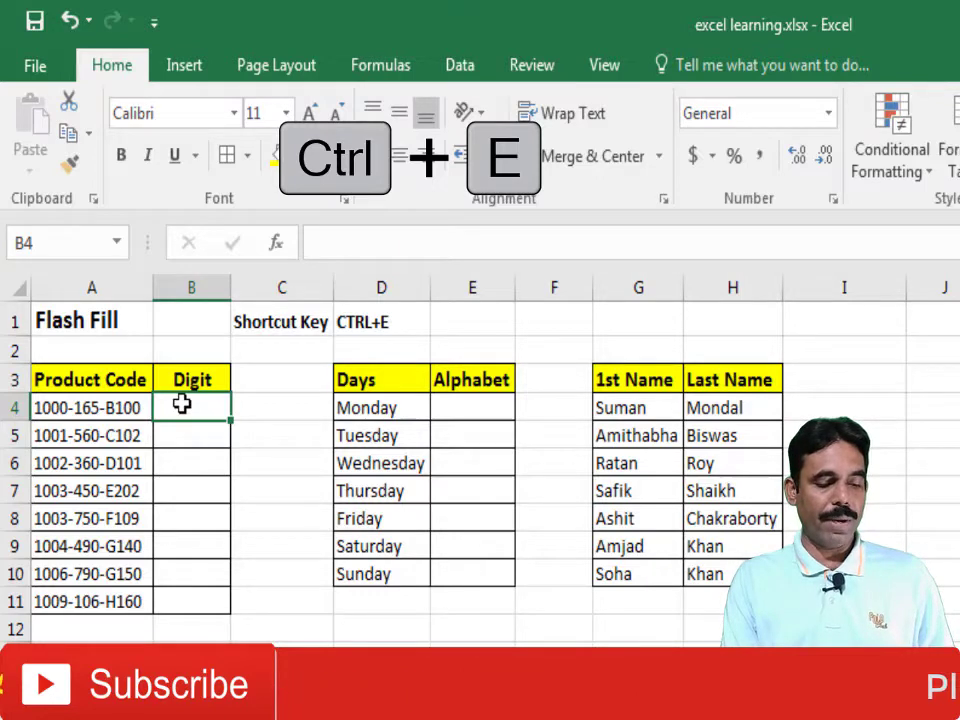
type("B100")
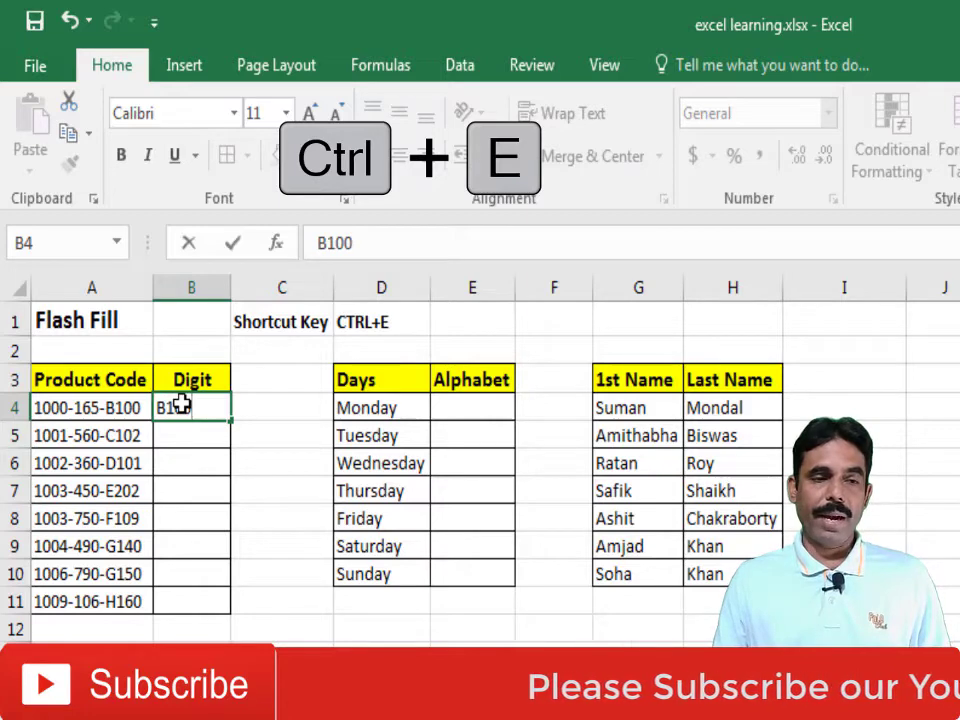
key("Return")
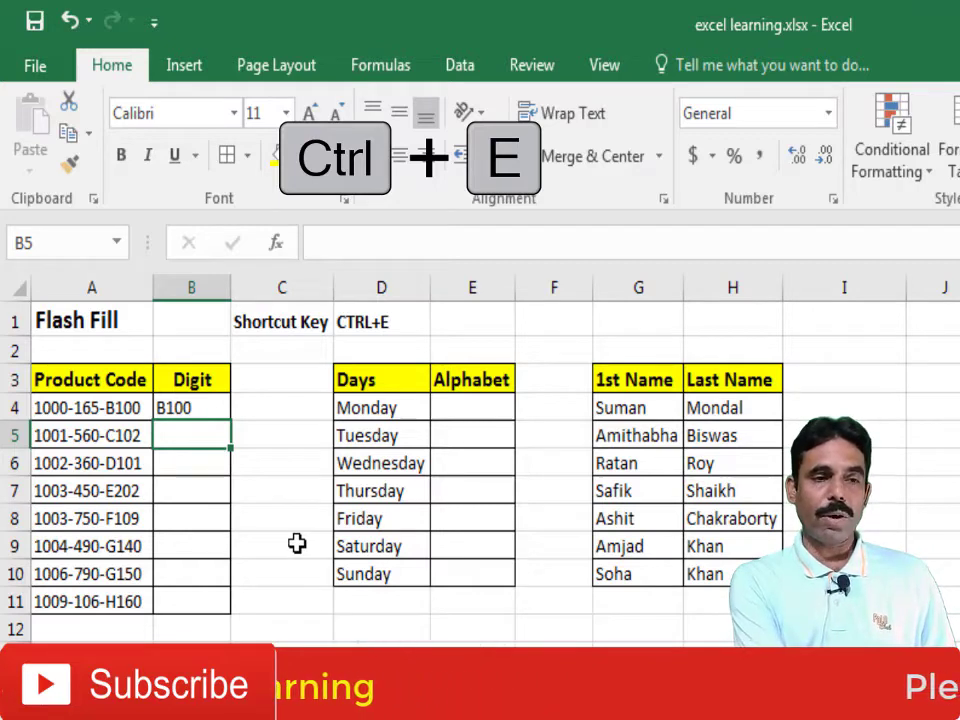
key("ctrl+e")
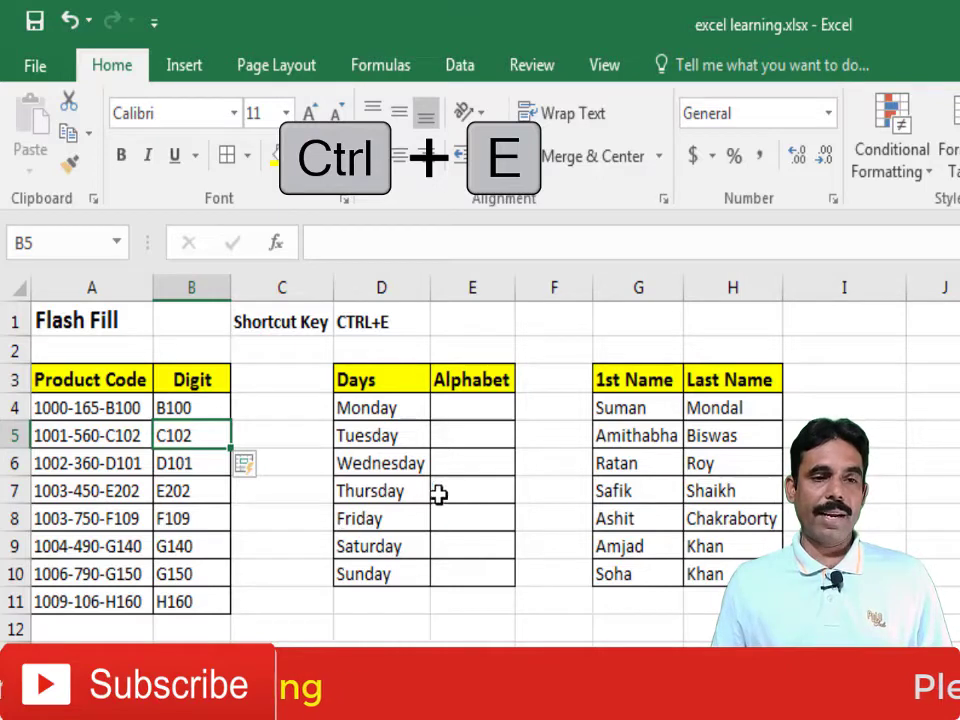
Step: Enter M beside Monday in the Alphabet column, trial Flash Fill, undo it, and reselect E4
left_click(479, 411)
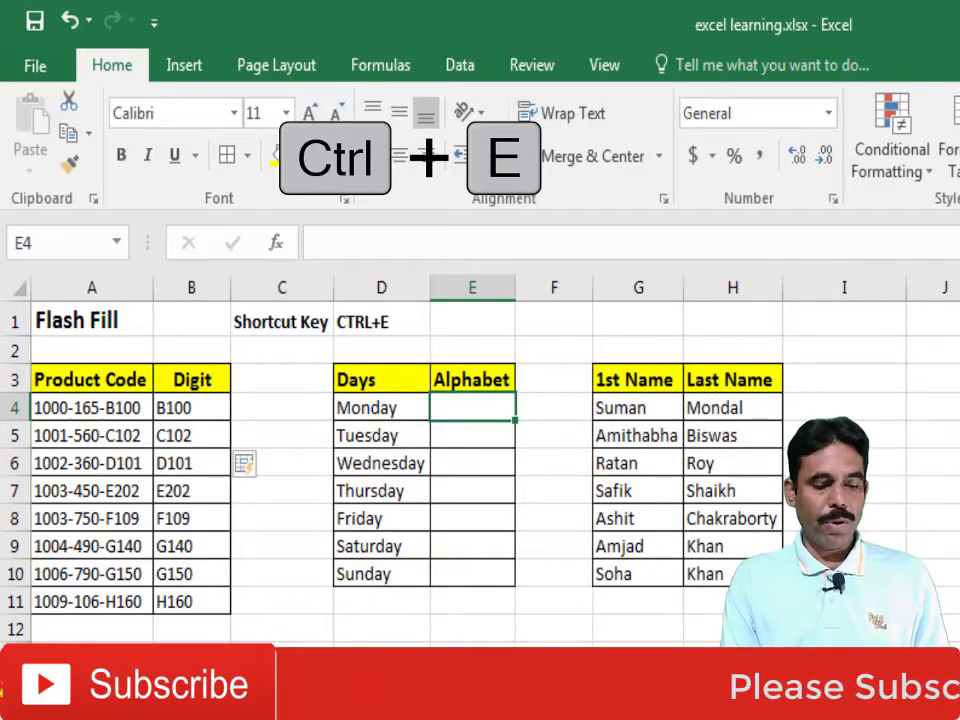
type("M")
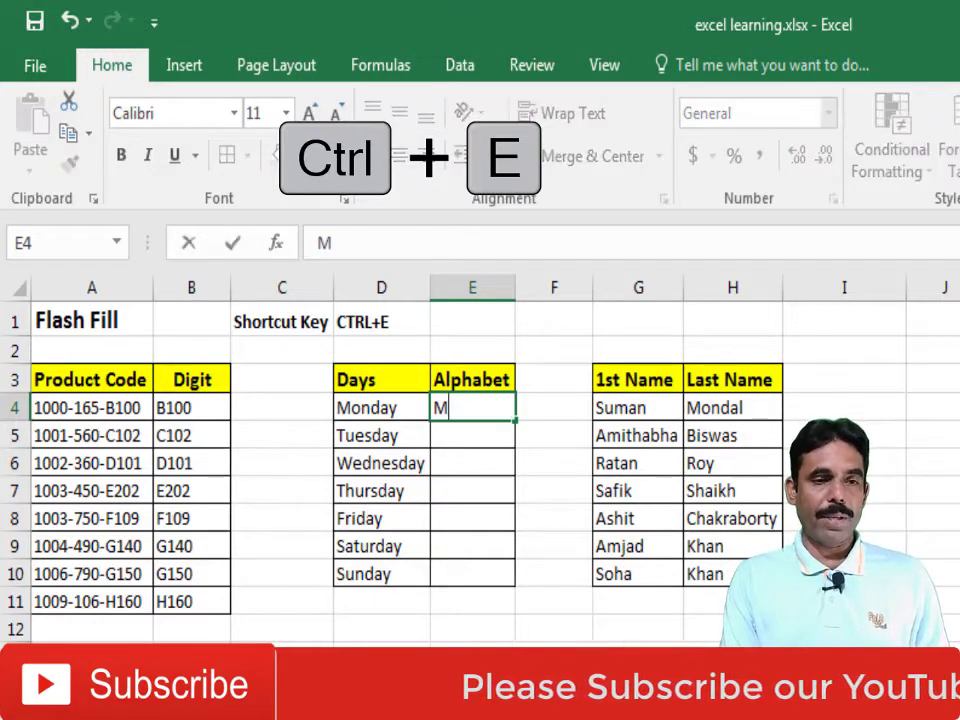
key("Return")
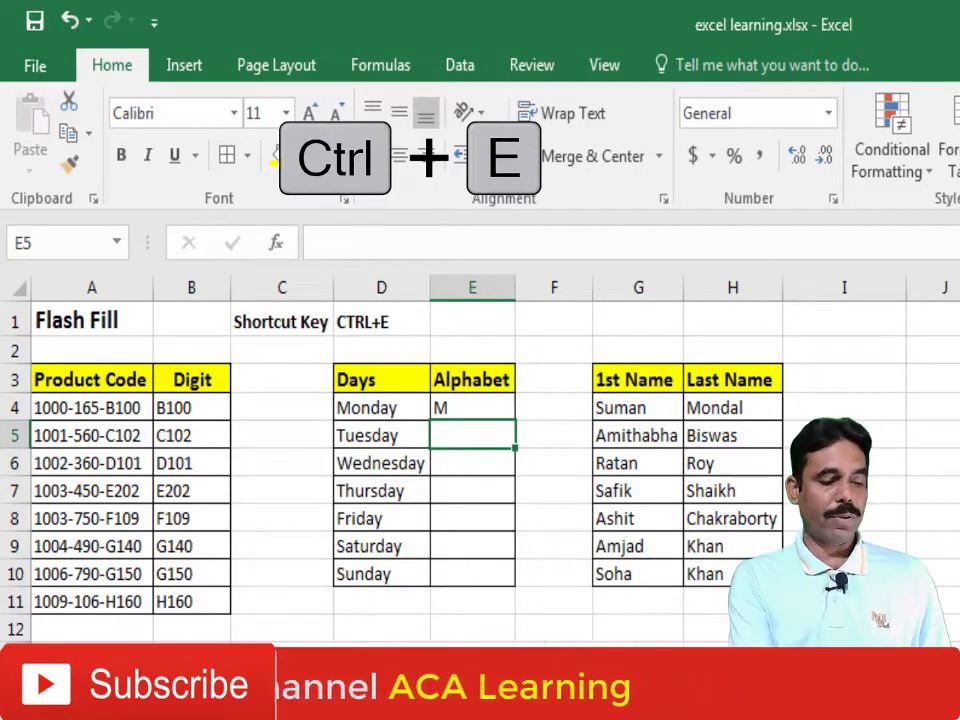
key("ctrl+e")
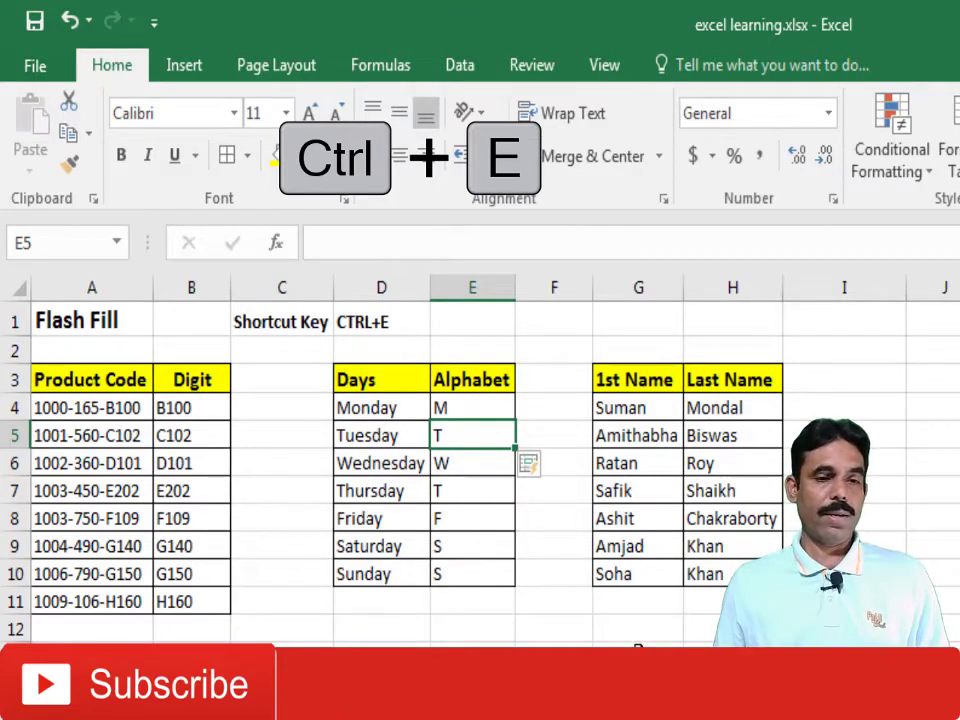
key("ctrl+z")
left_click(472, 404)
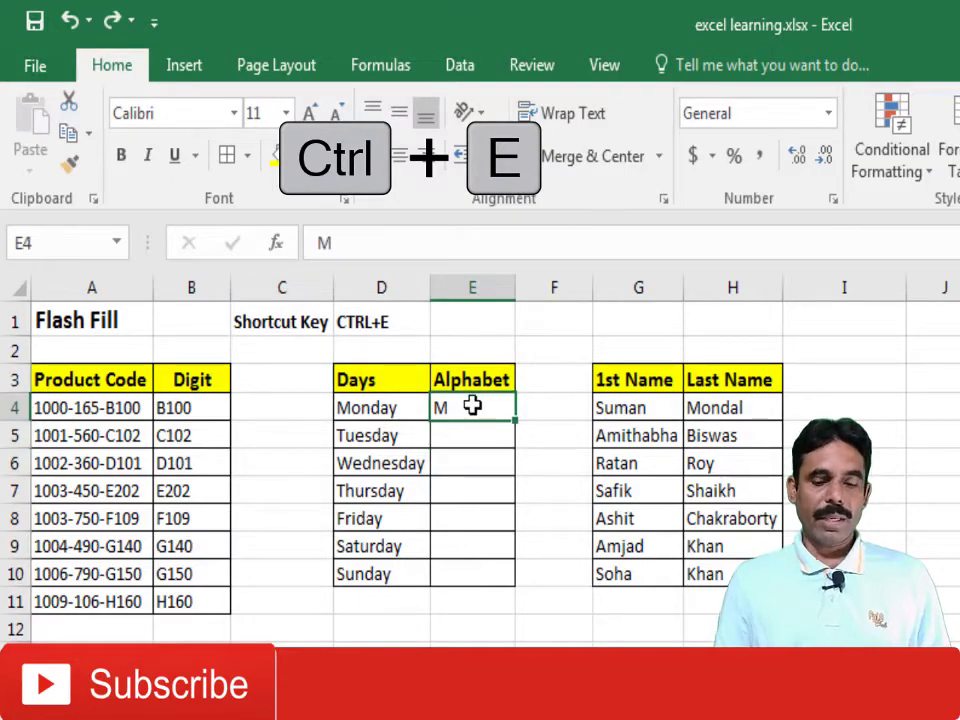
Step: Replace M with Mon beside Monday and Flash Fill the short day names
key("Delete")
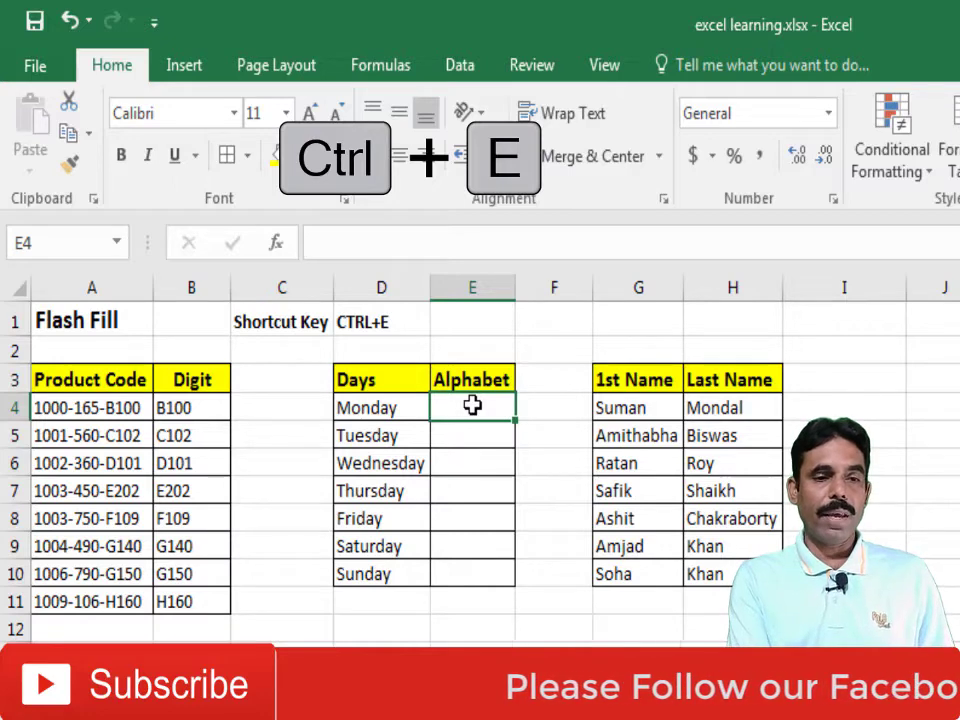
type("Mon")
key("Return")
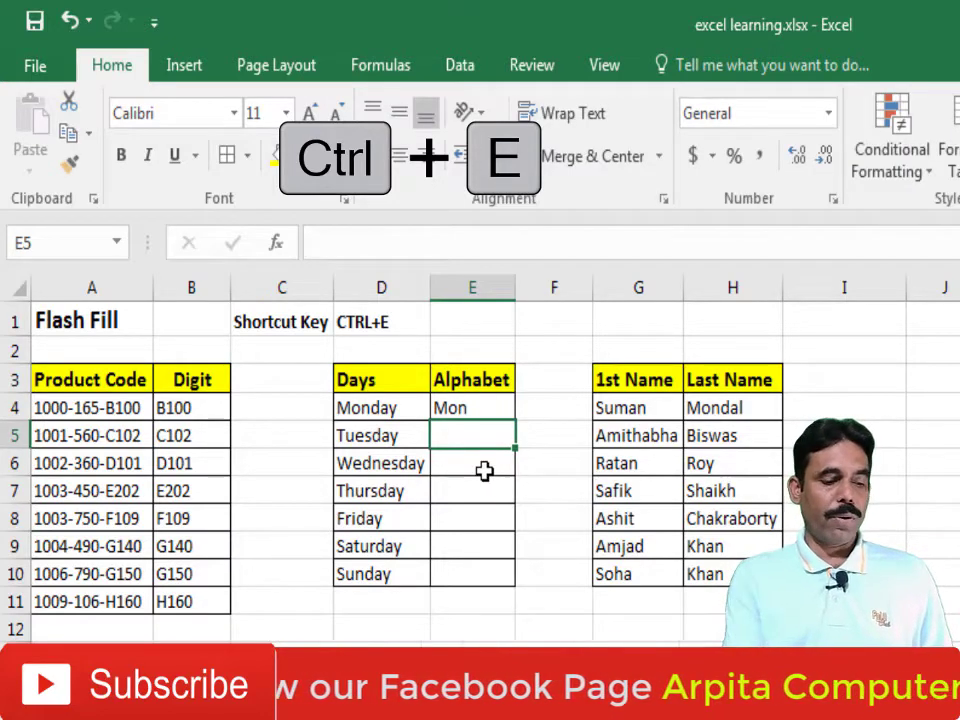
key("ctrl+e")
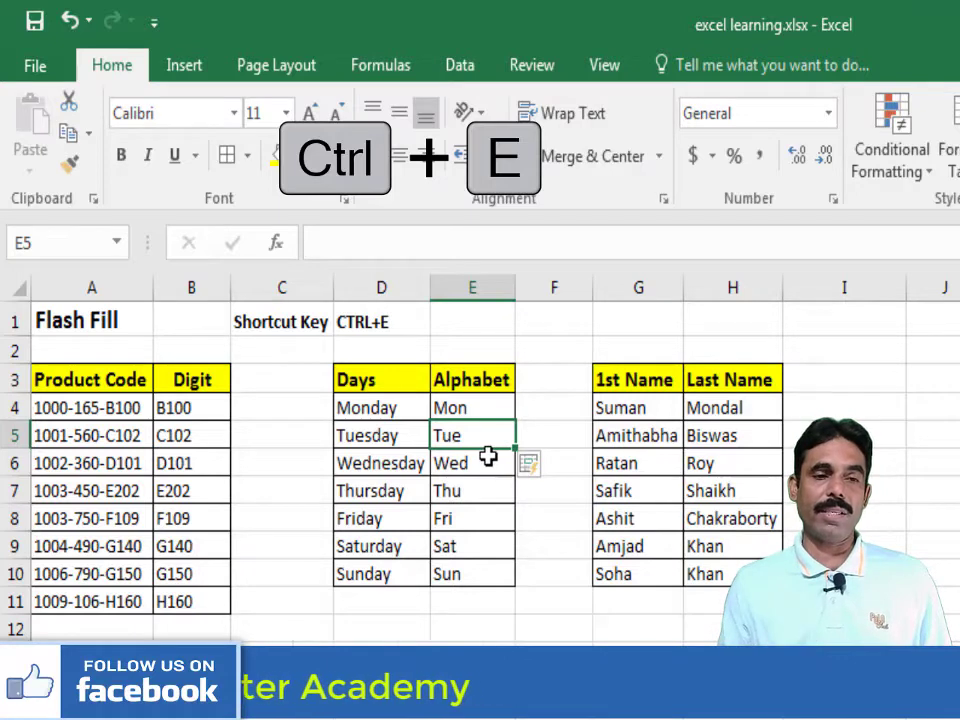
Step: Clear the Monday-to-Sunday Alphabet cells and type nday into Monday's cell
left_click_drag(467, 408, 468, 580)
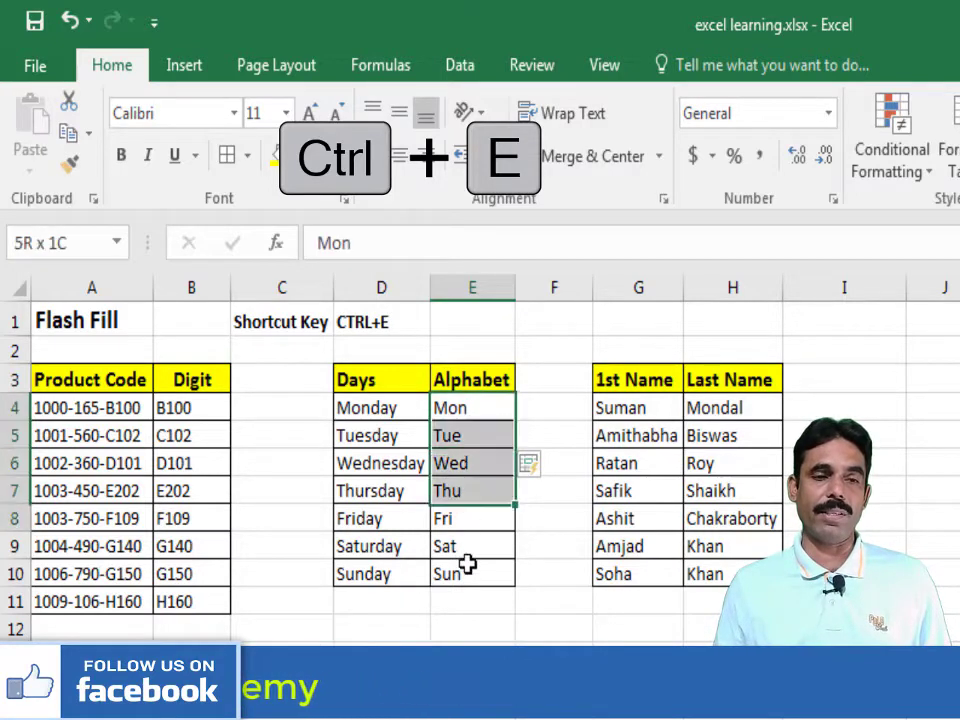
key("Delete")
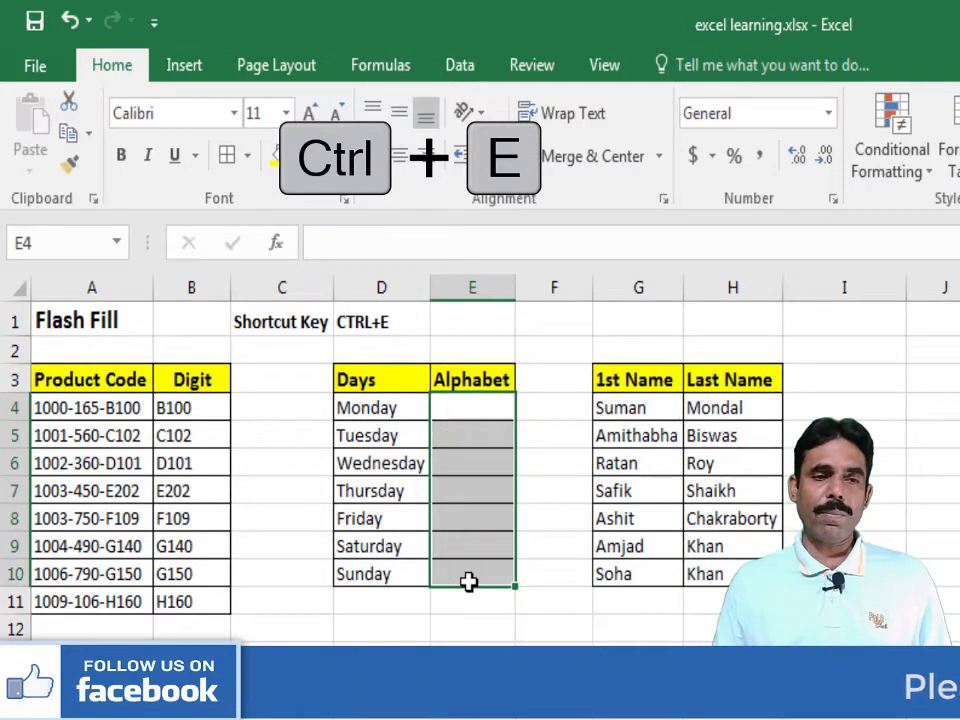
left_click(459, 407)
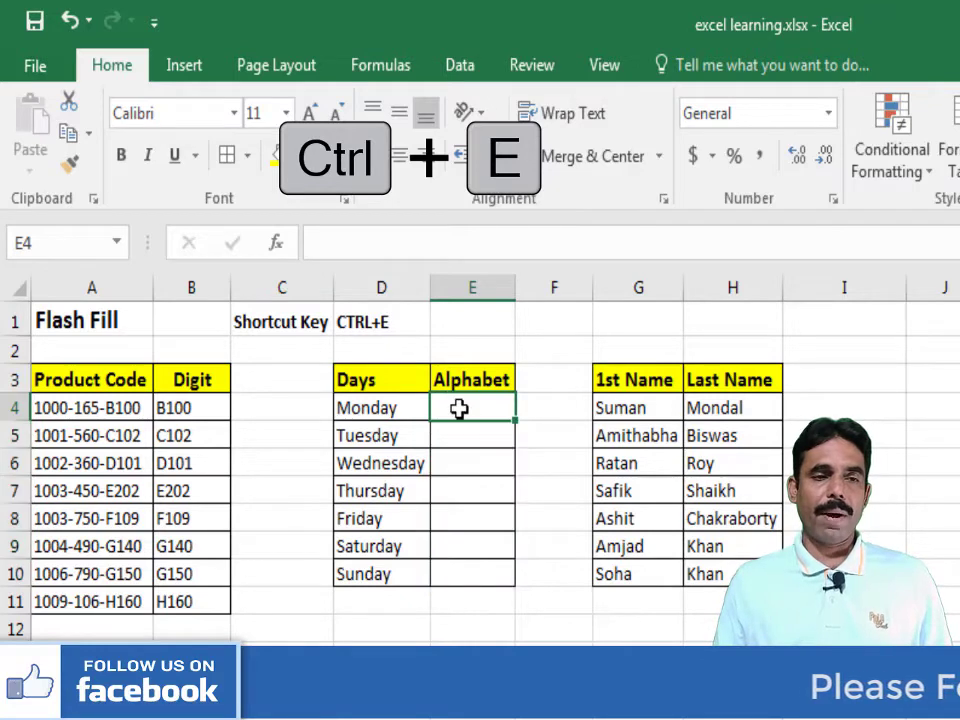
type("n")
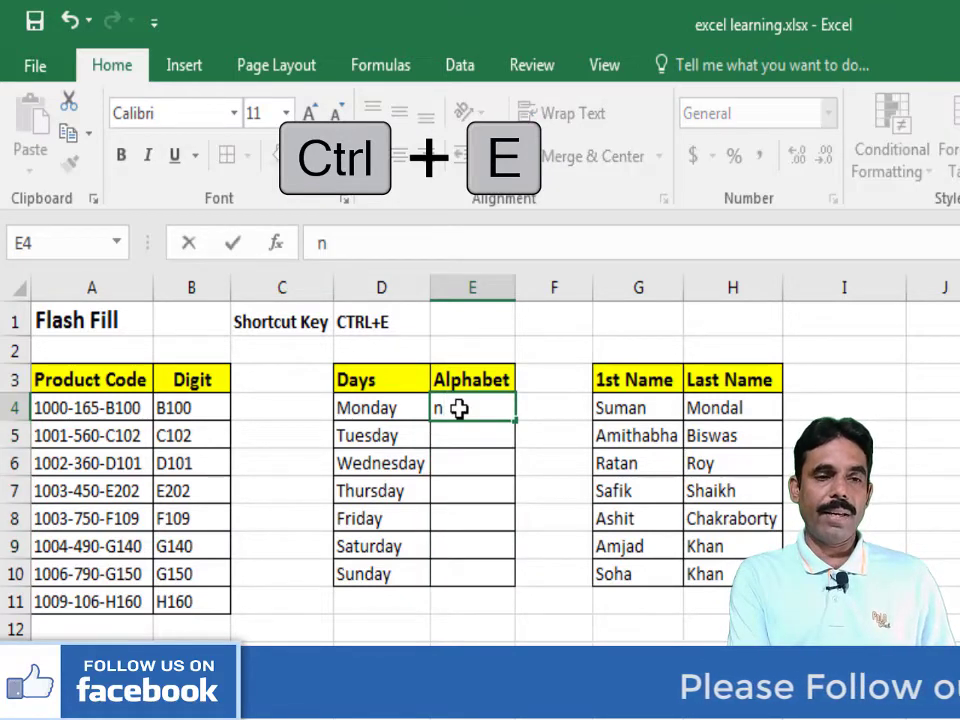
type("day")
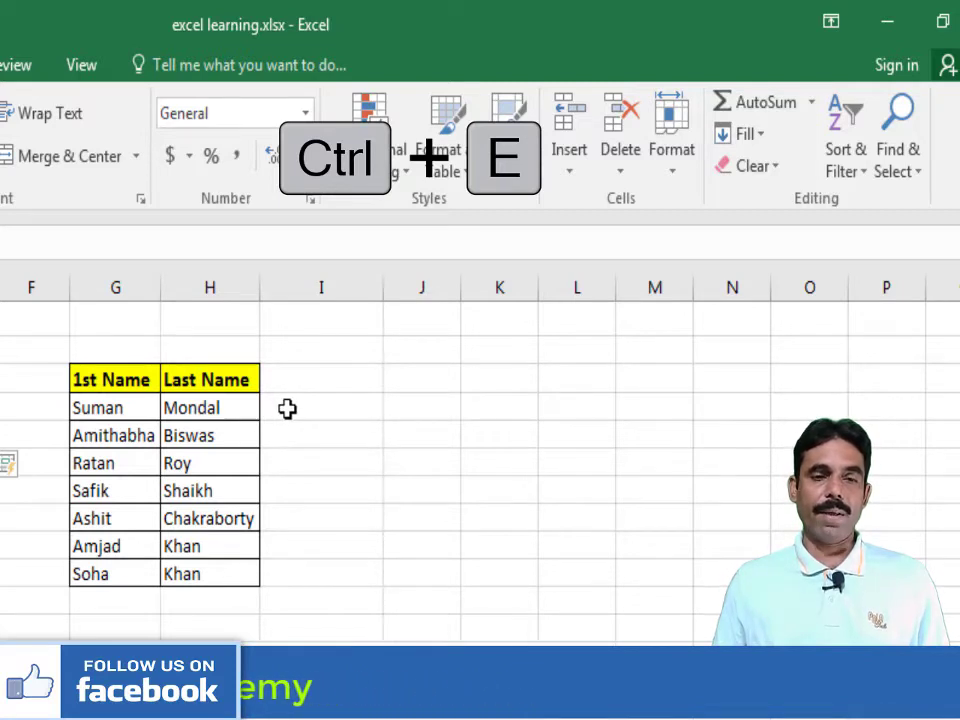
Step: Enter the first person's hyphenated full name in I4 and Flash Fill the rest
left_click(289, 406)
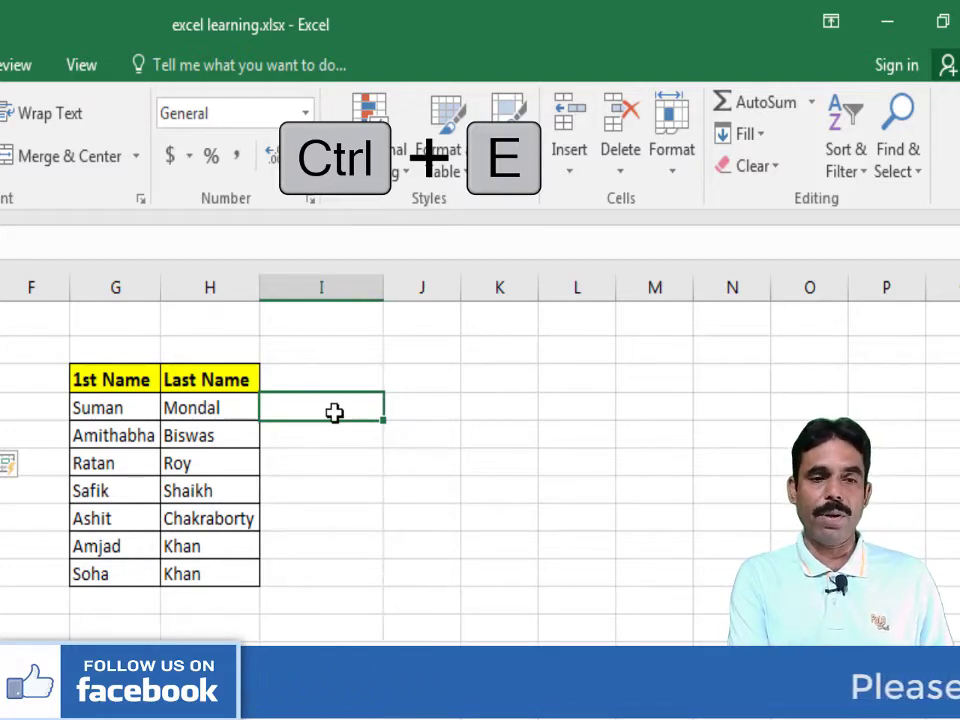
type("Suman-M")
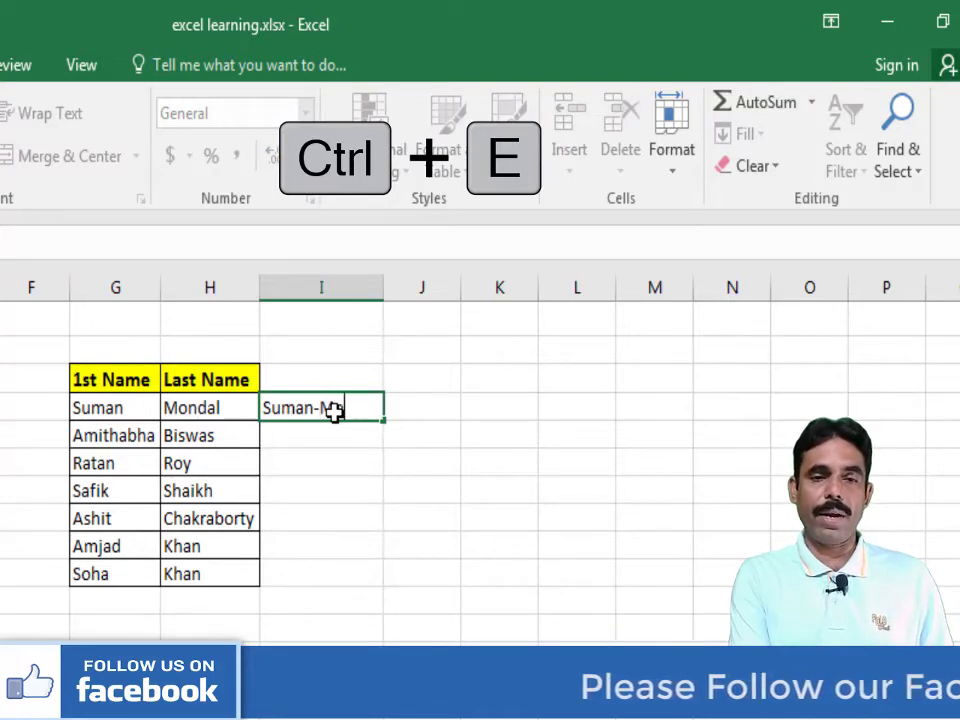
type("l")
key("Return")
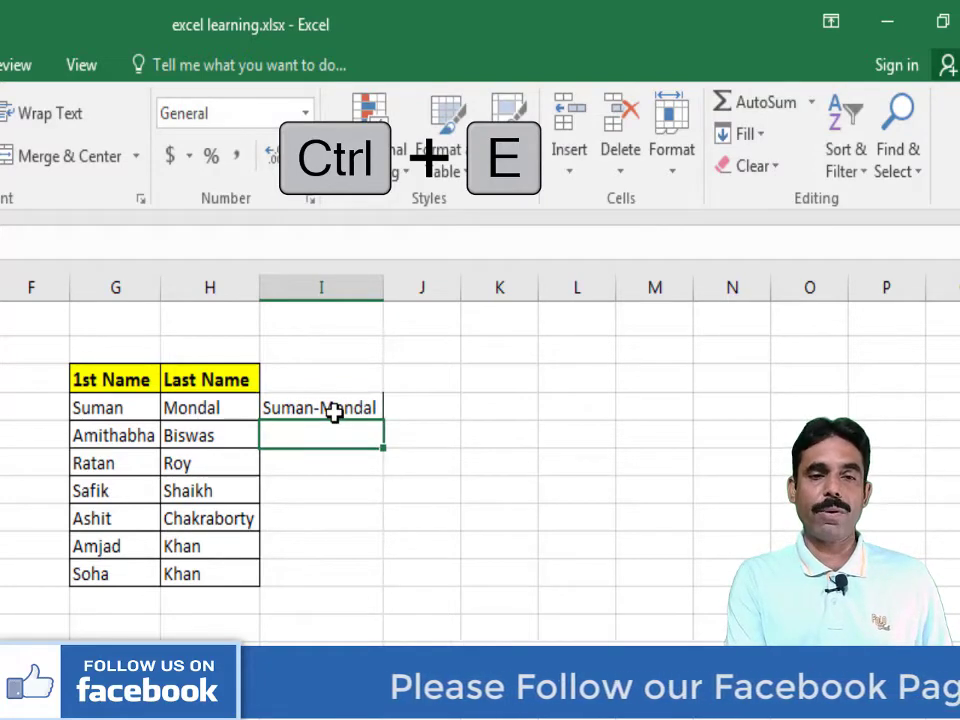
key("ctrl+e")
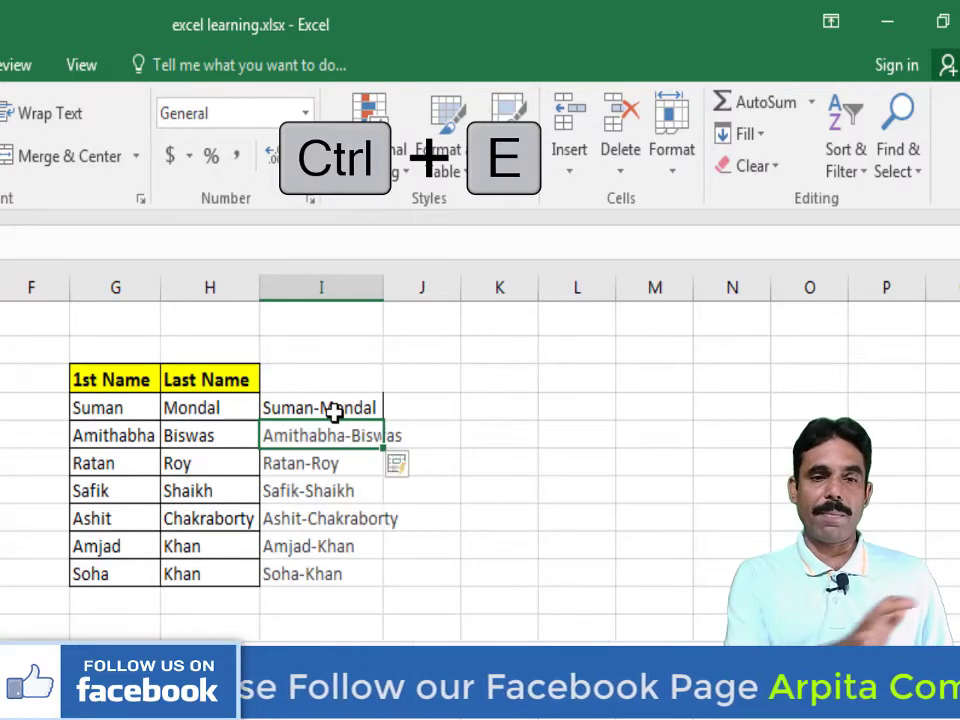
Step: Autofit column I to the names, then clear the hyphenated names from I4:I10
double_click(384, 285)
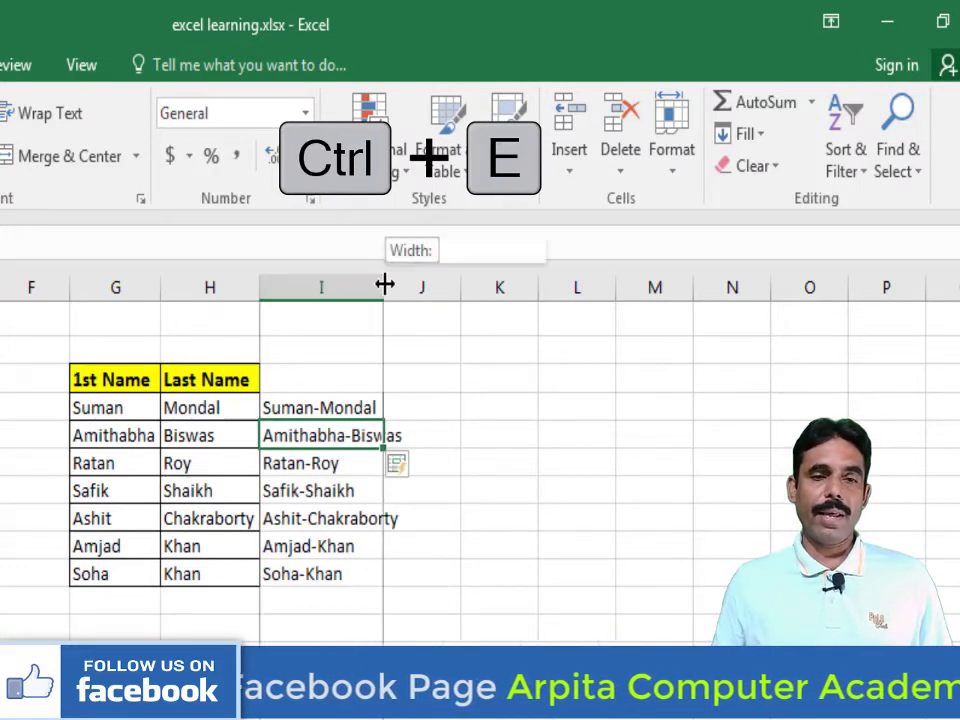
left_click(360, 490)
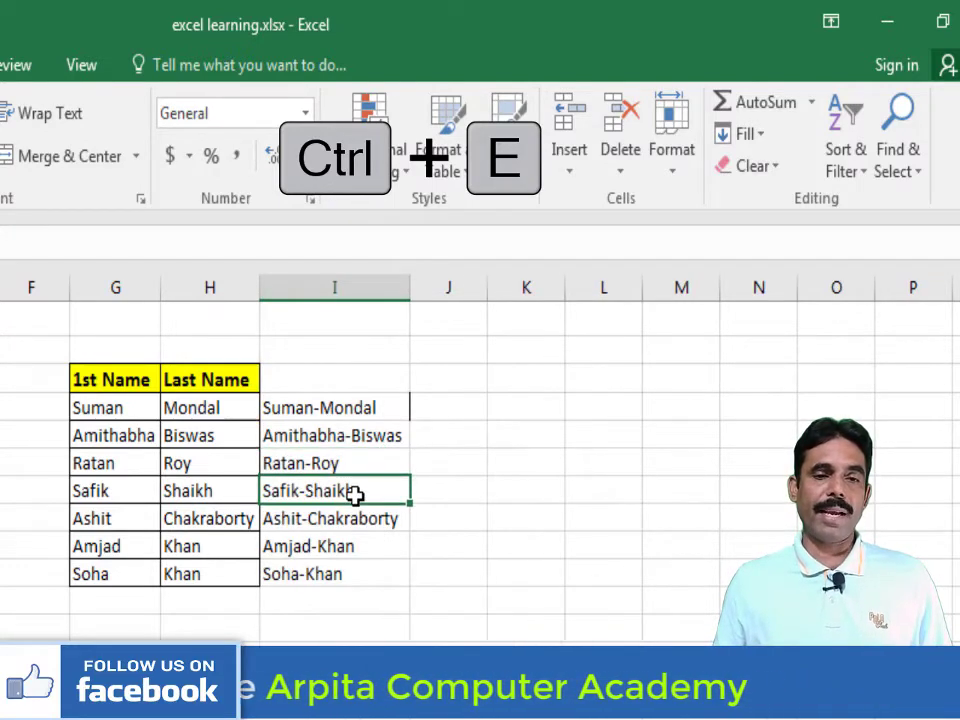
left_click_drag(328, 407, 315, 568)
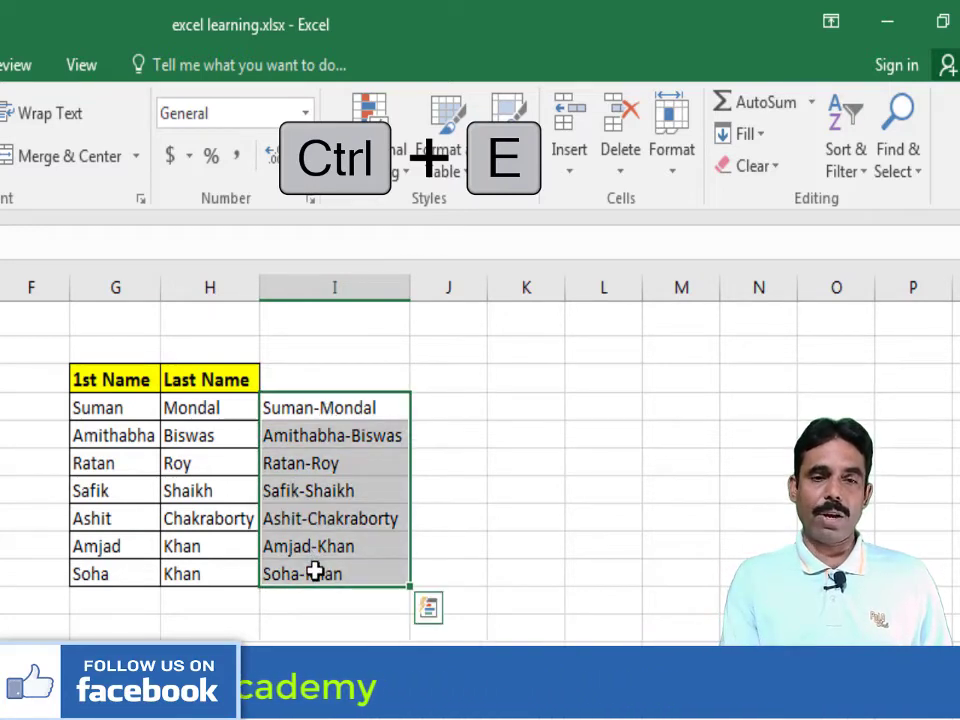
key("Delete")
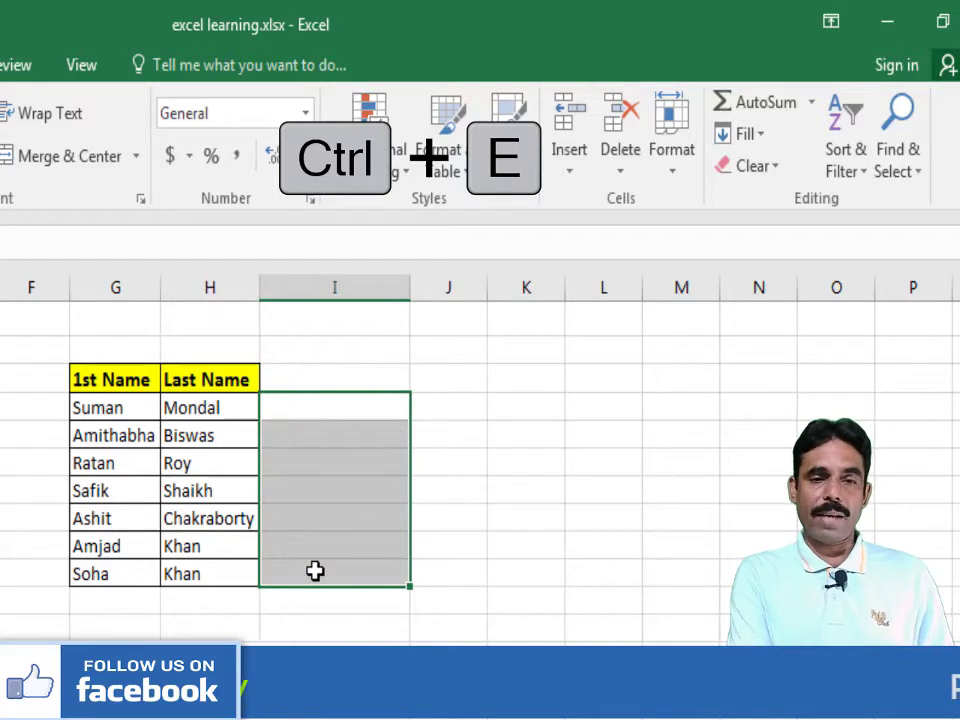
type("SUMAN-")
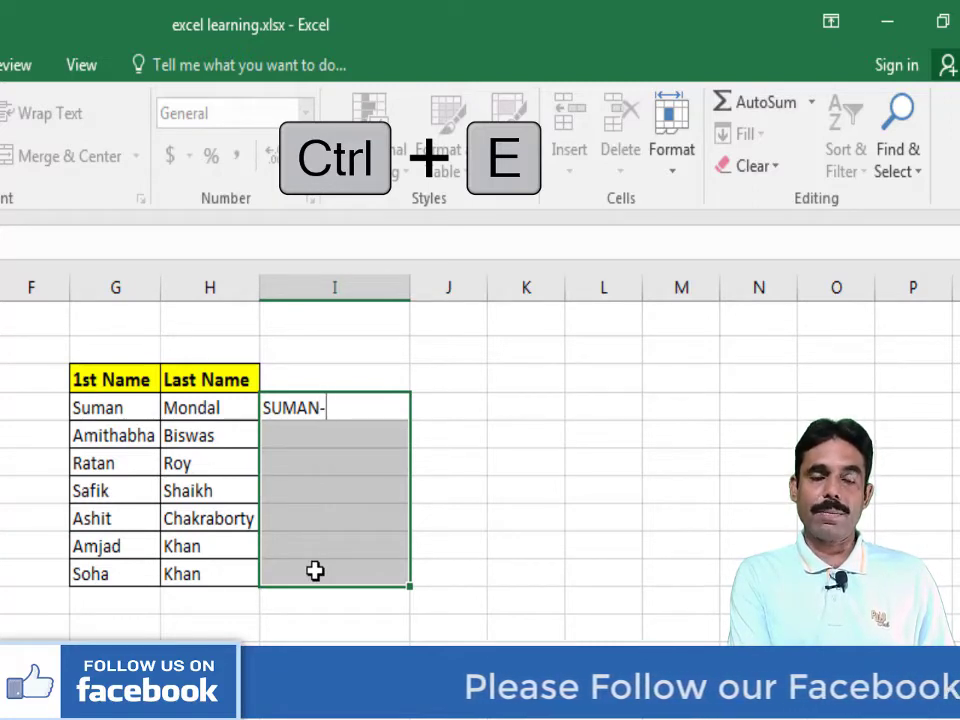
type("m")
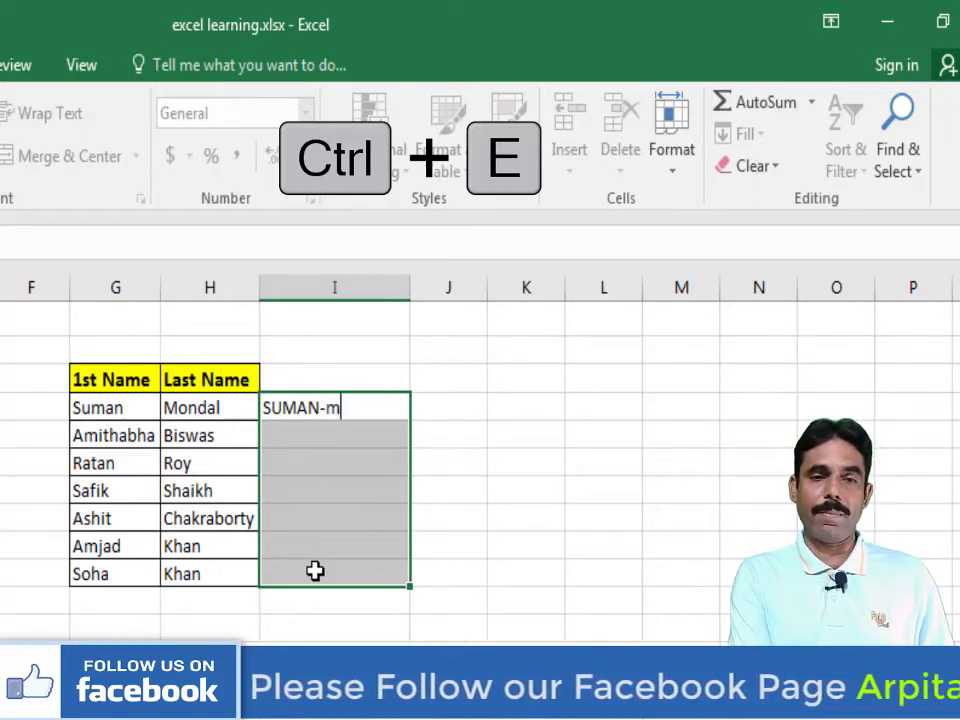
type("ondal")
key("Return")
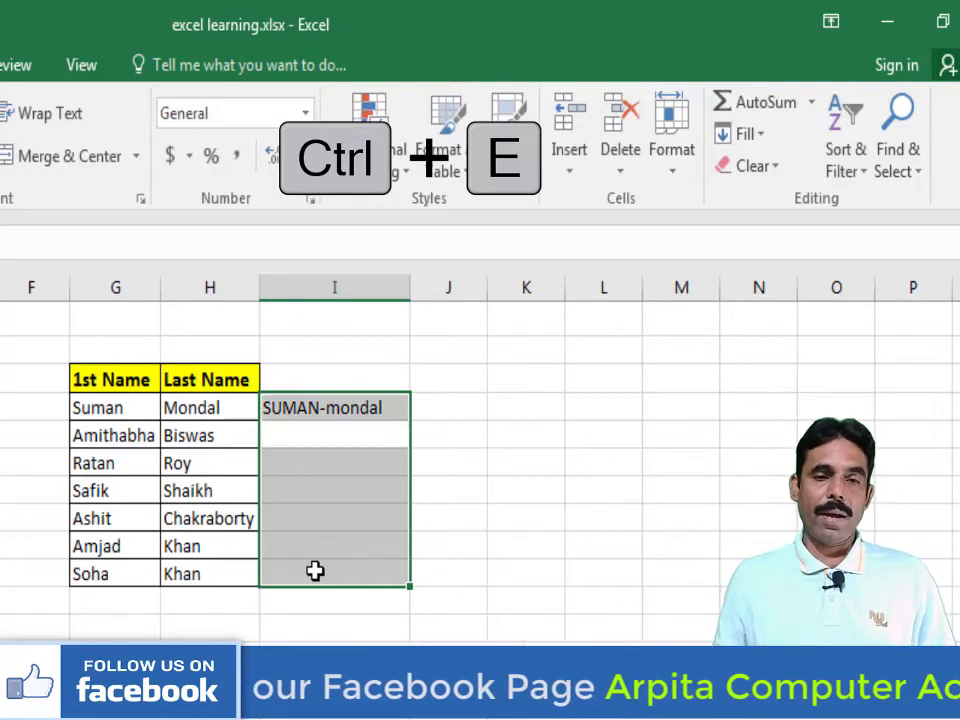
left_click(300, 431)
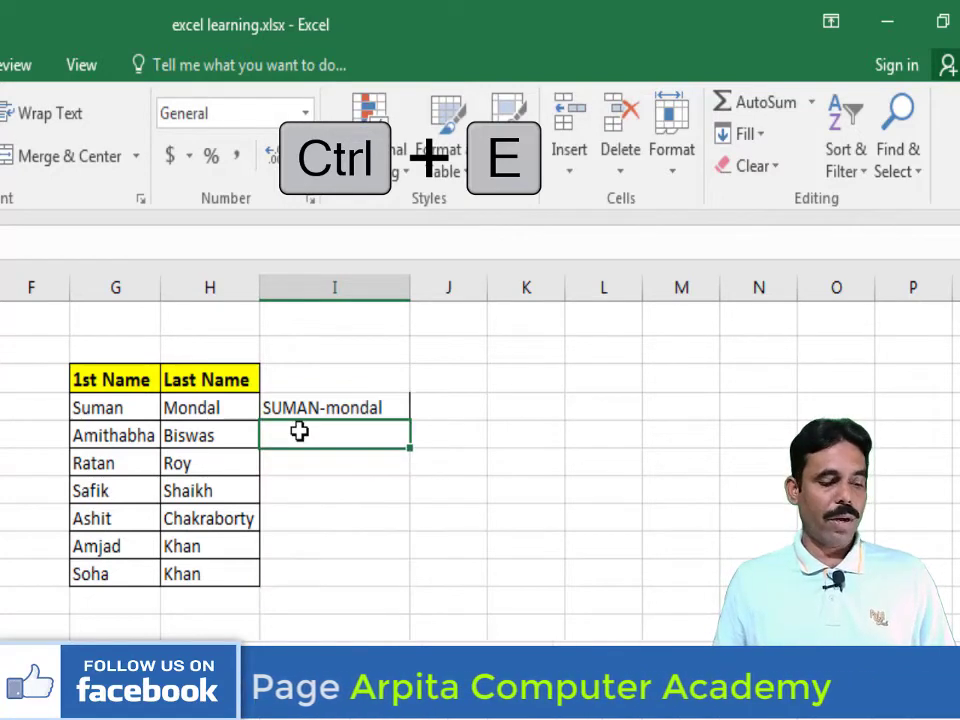
key("ctrl+e")
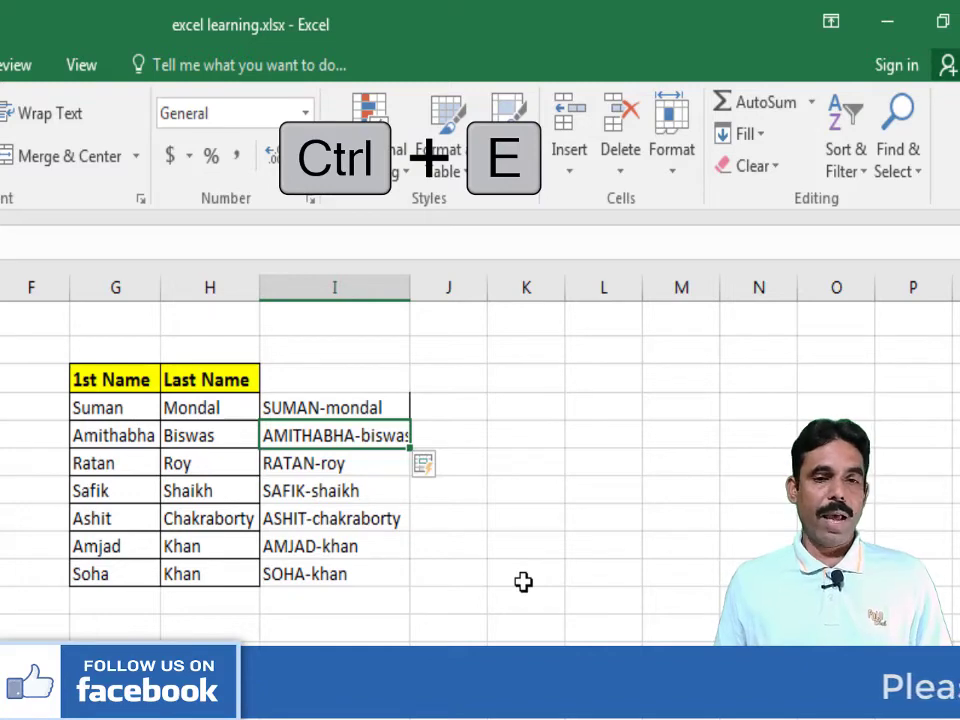
key("ctrl+a")
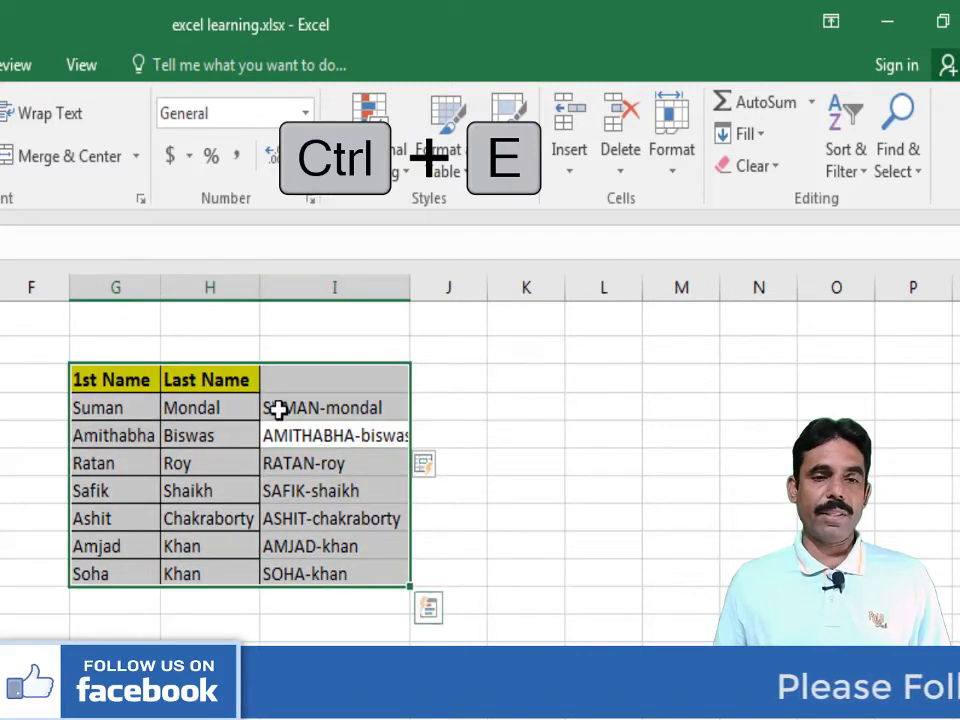
left_click_drag(278, 408, 310, 577)
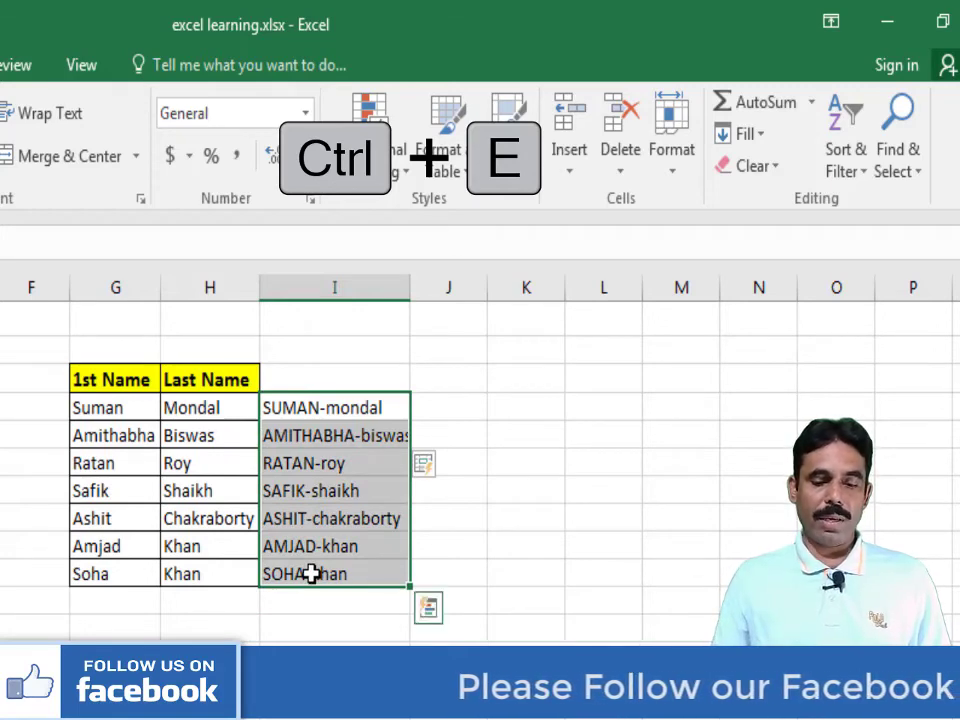
key("Delete")
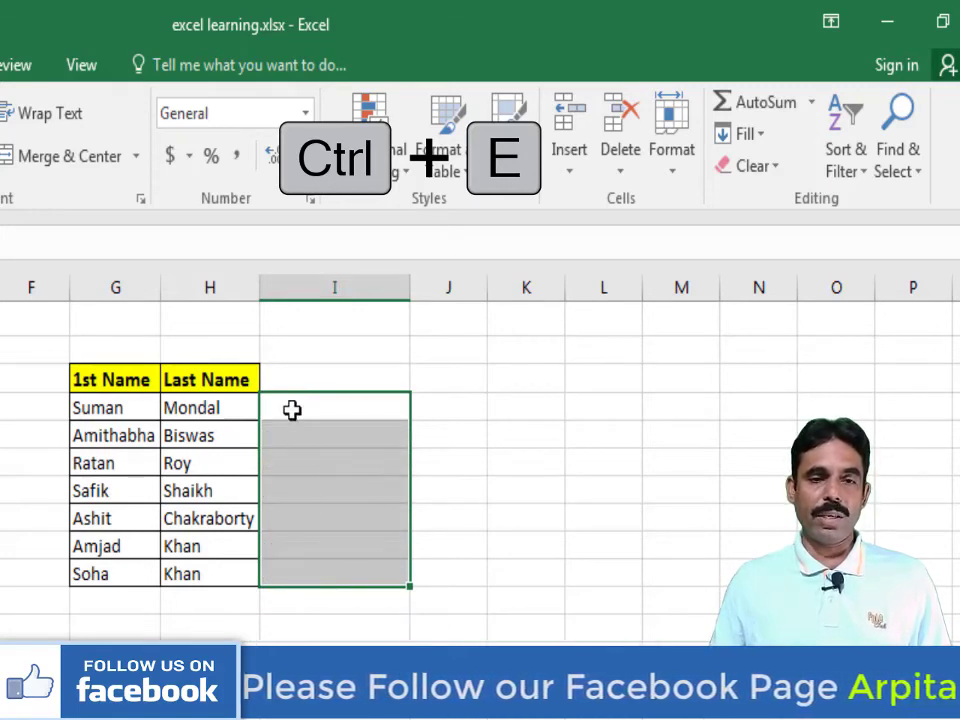
Step: Enter the first person's space-separated full name in I4, trial Flash Fill, then undo it
left_click(291, 410)
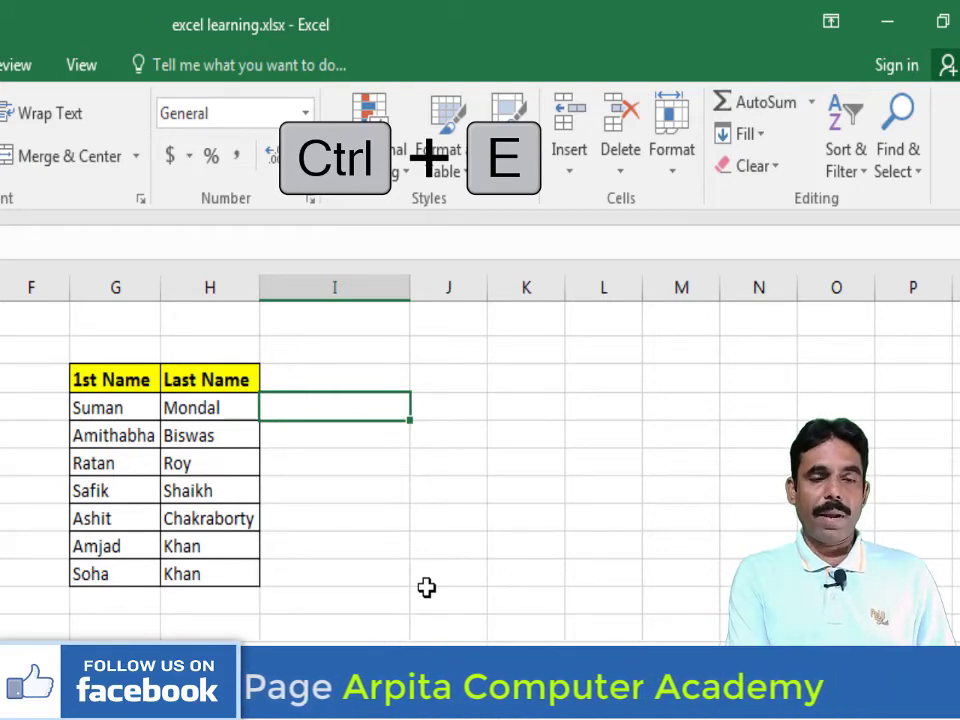
type("Suman ")
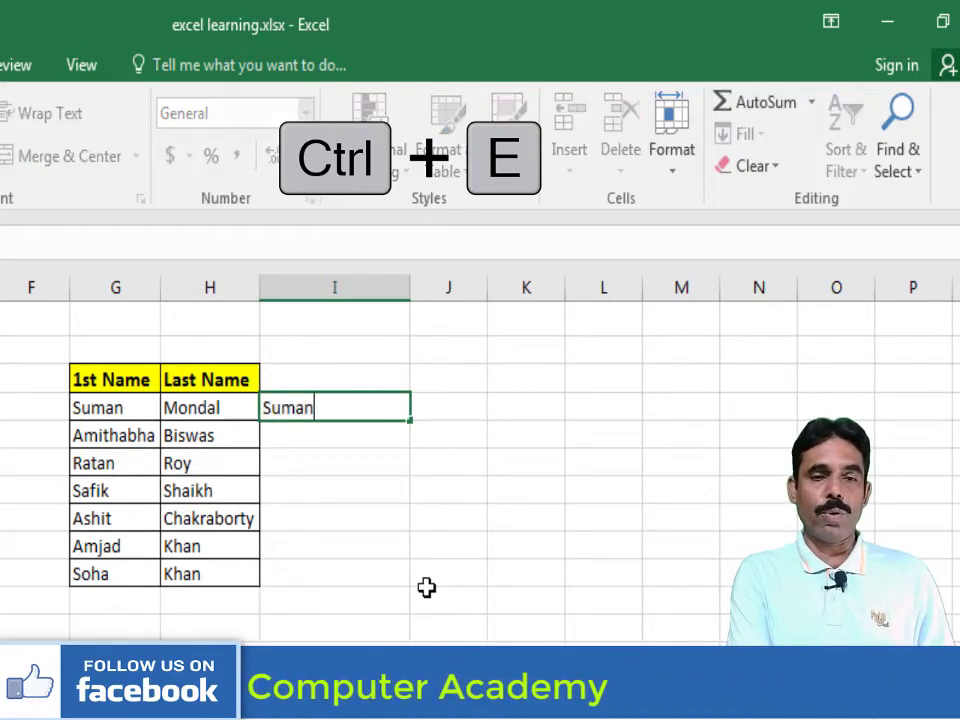
type("Mondal")
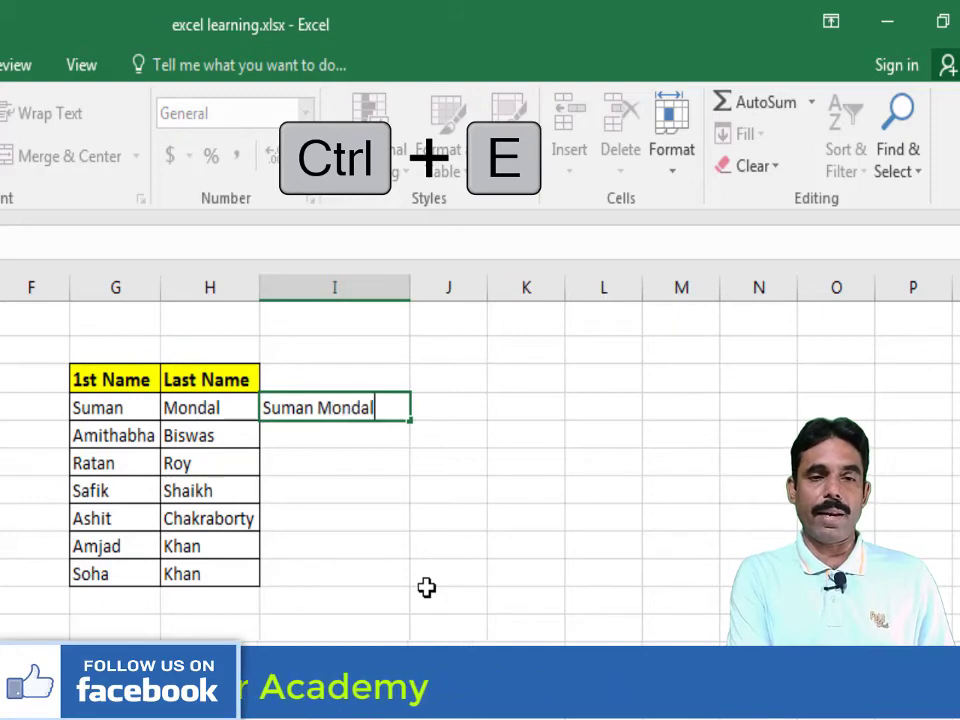
key("Return")
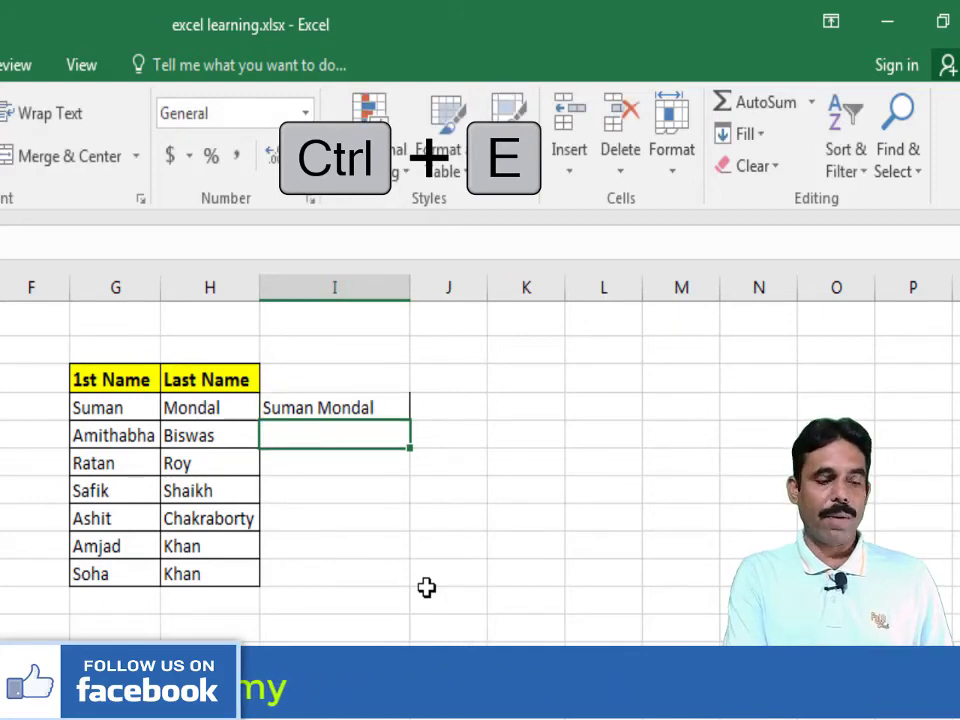
key("ctrl+e")
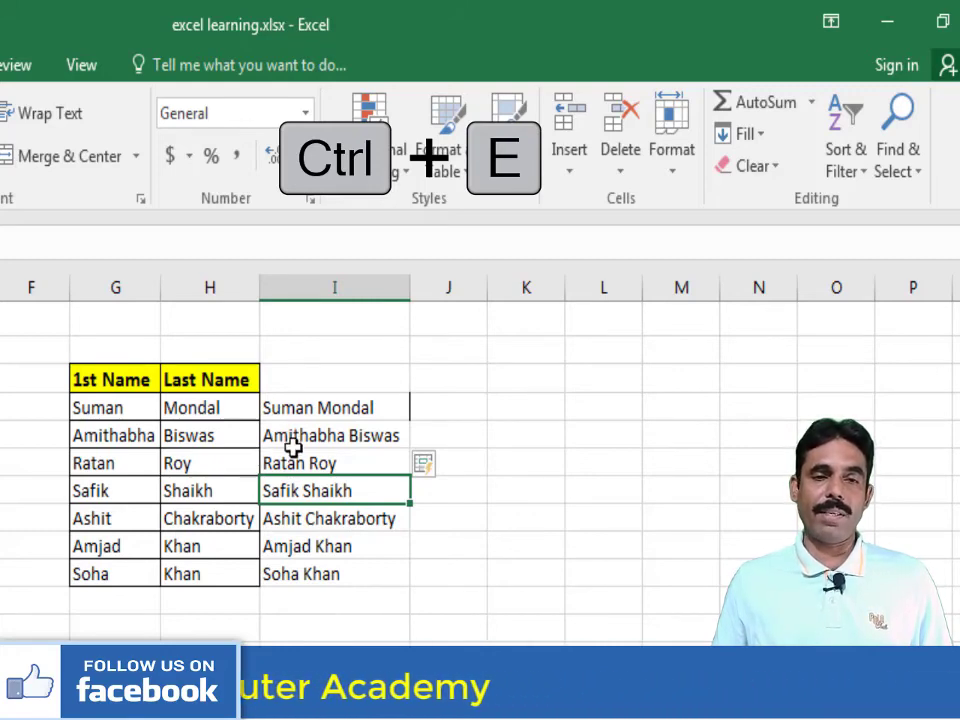
key("ctrl+z")
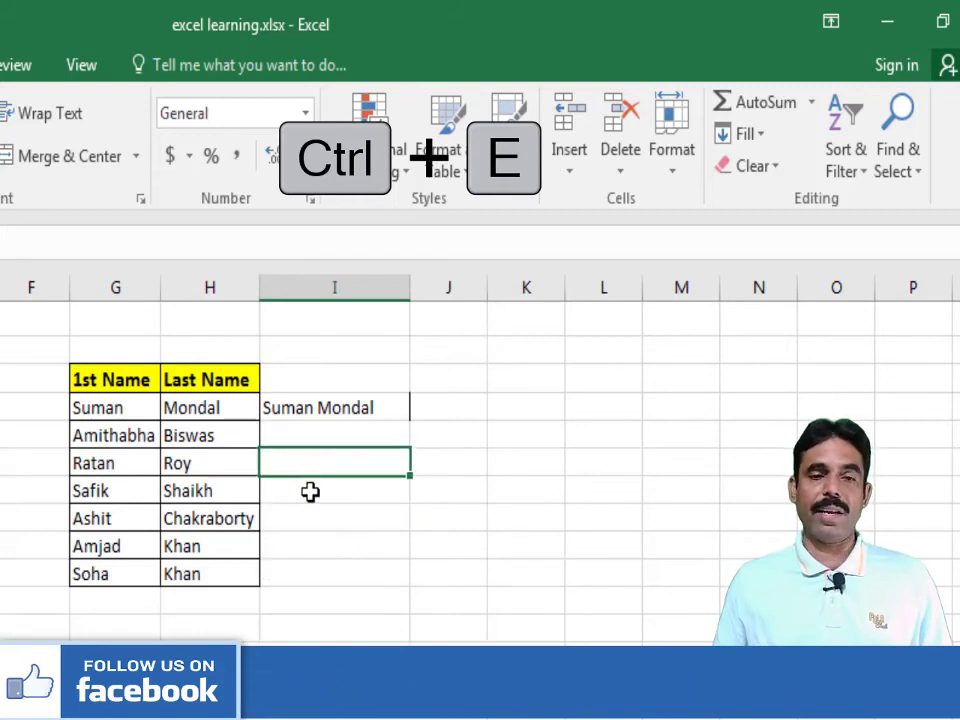
Step: Flash Fill everyone's full names down column I from the example in I4
left_click(310, 408)
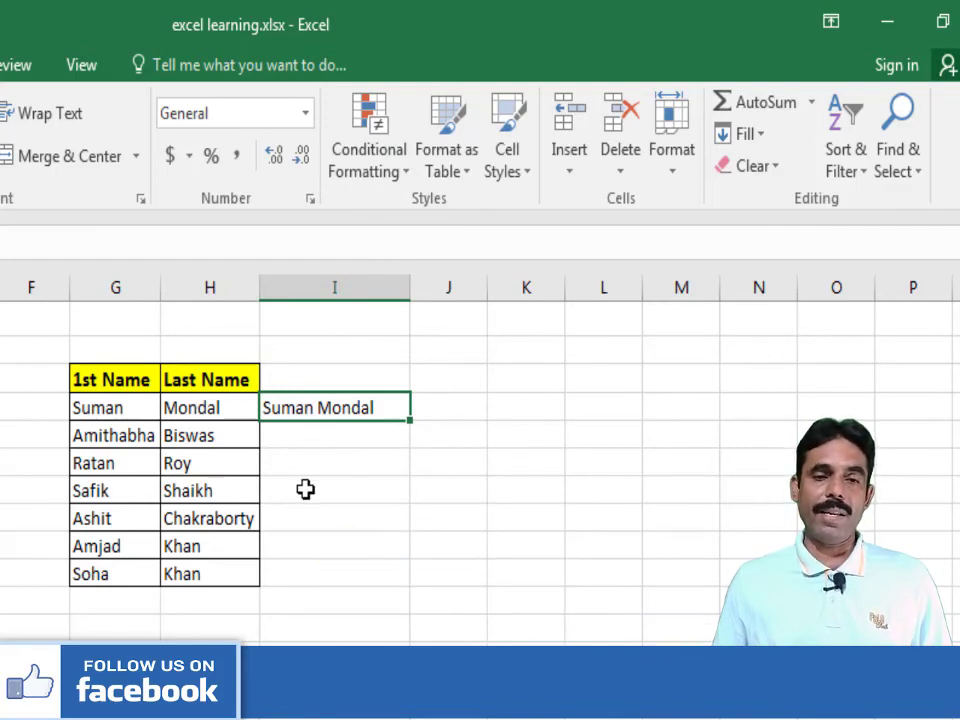
key("ctrl+e")
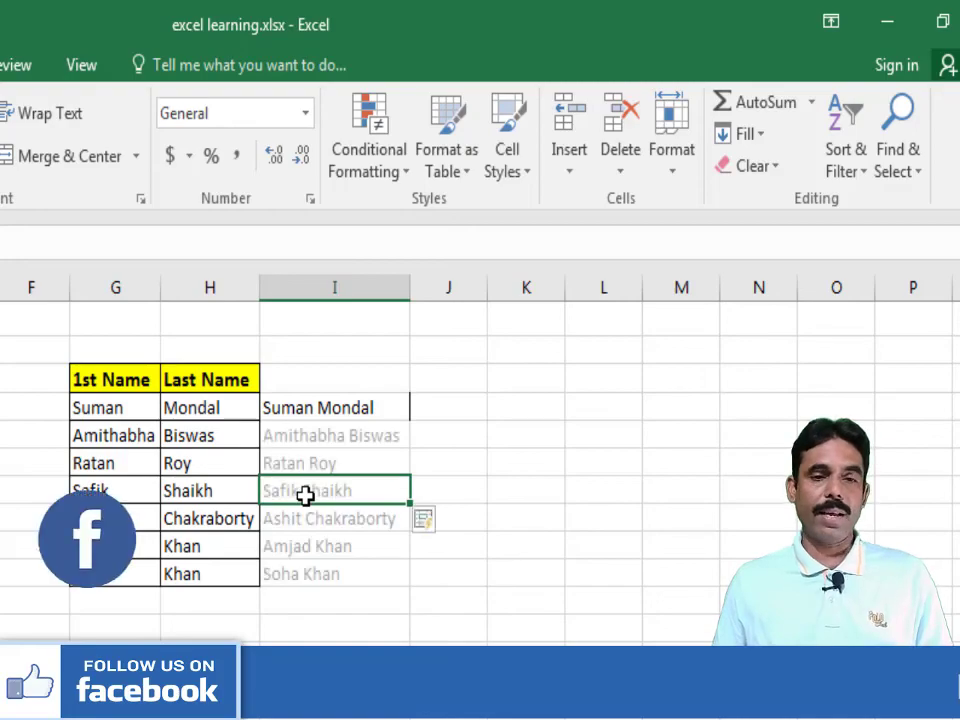